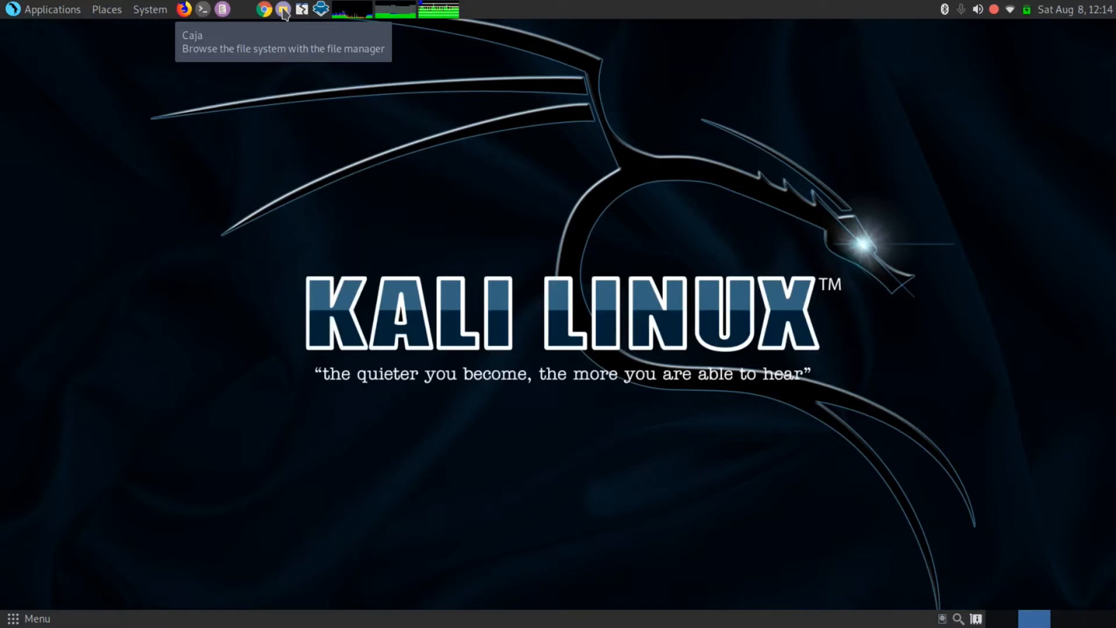
Check the devices listed in the Caja file manager, then close it
left_click(283, 10)
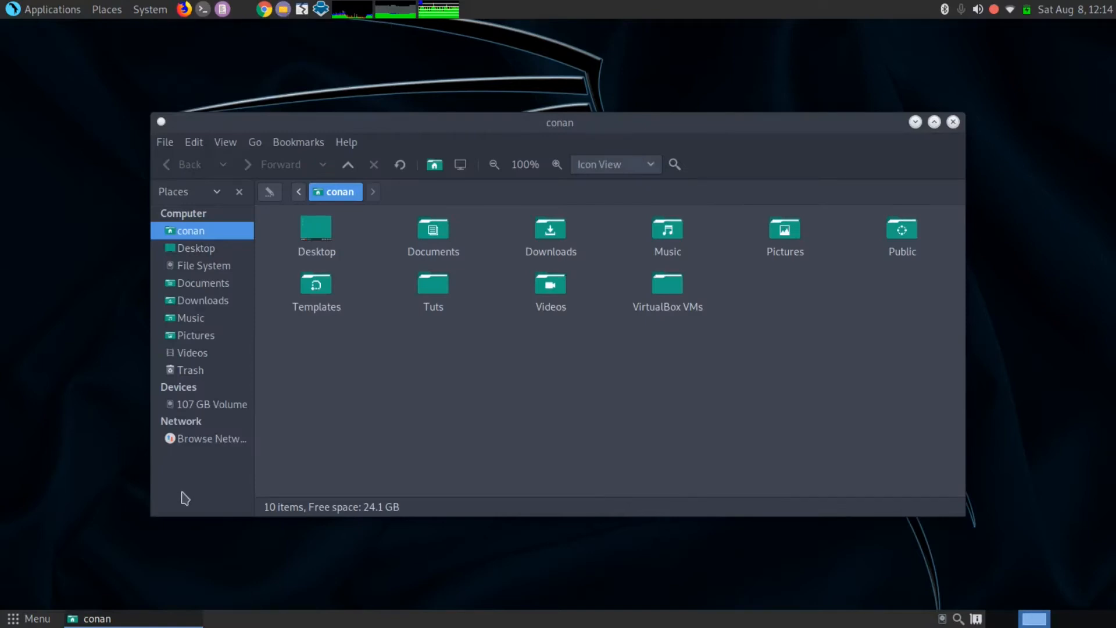
left_click(180, 390)
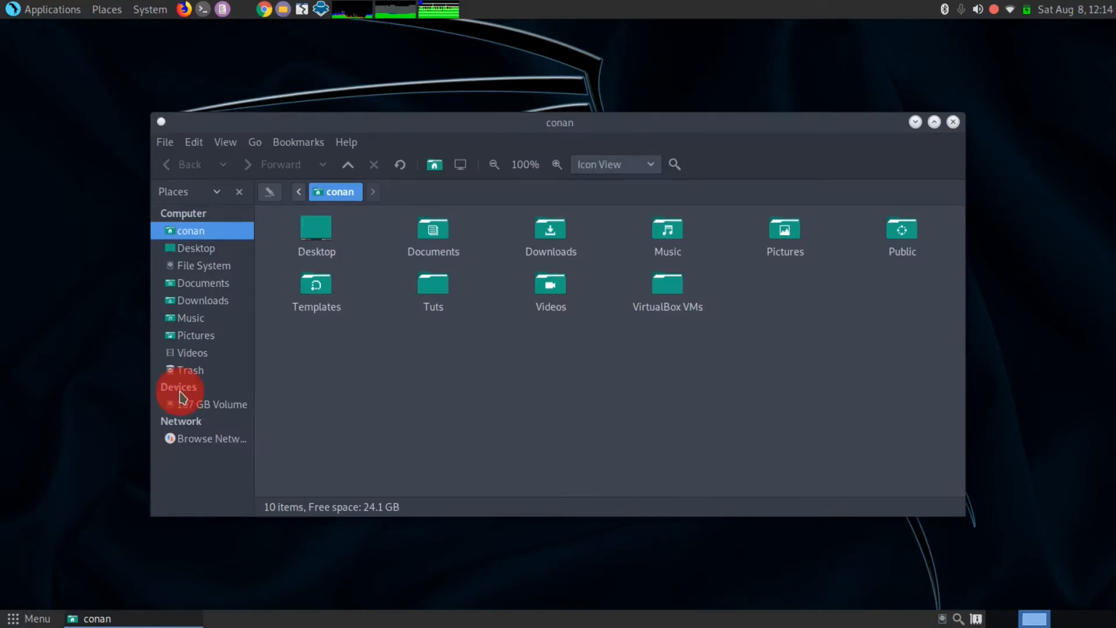
left_click(953, 123)
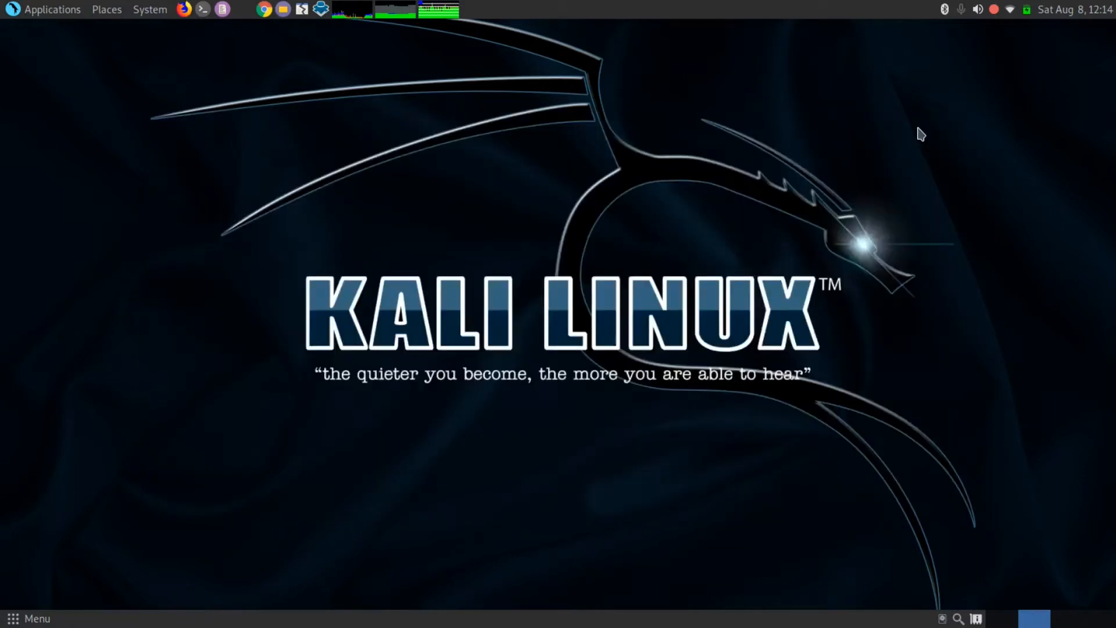
Launch GParted, authenticate with the account password, and maximize its window
key("super")
type("gparted")
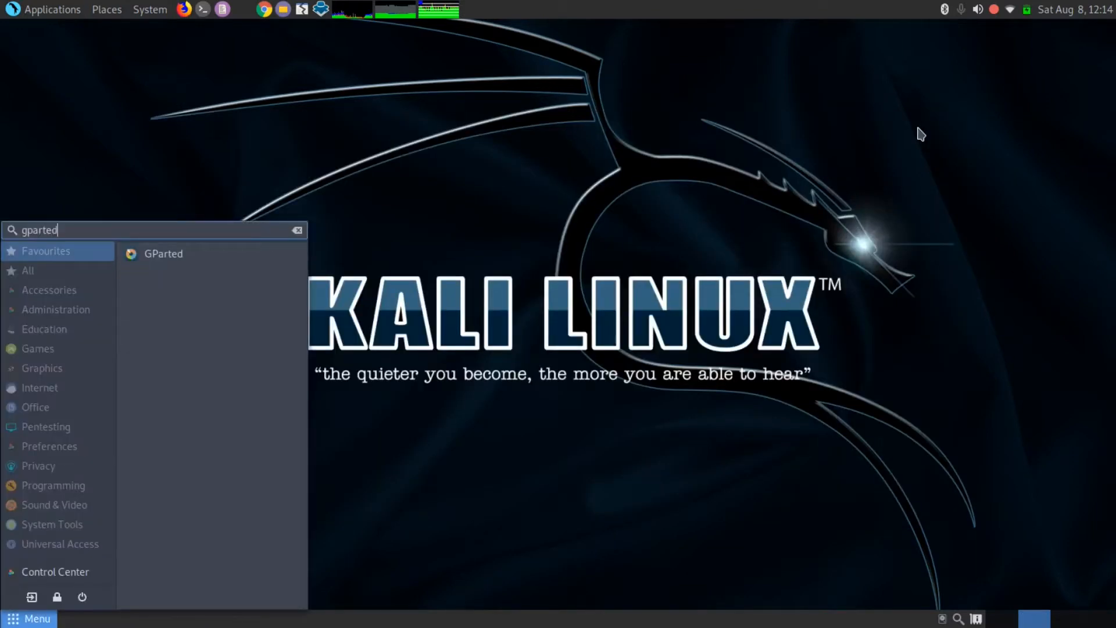
key("Return")
type("••")
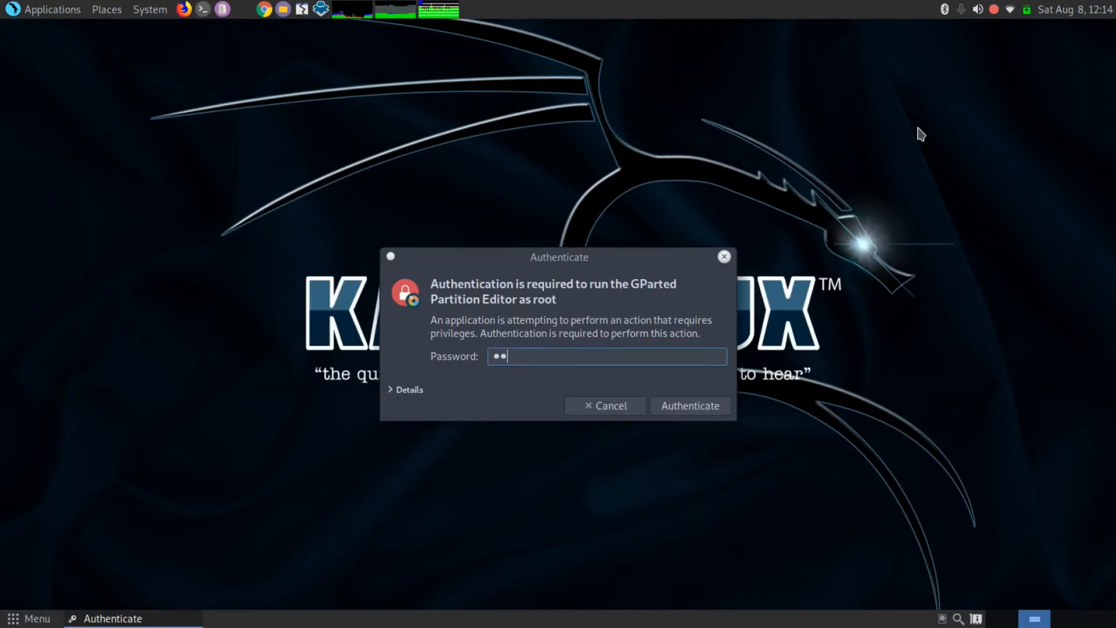
key("Return")
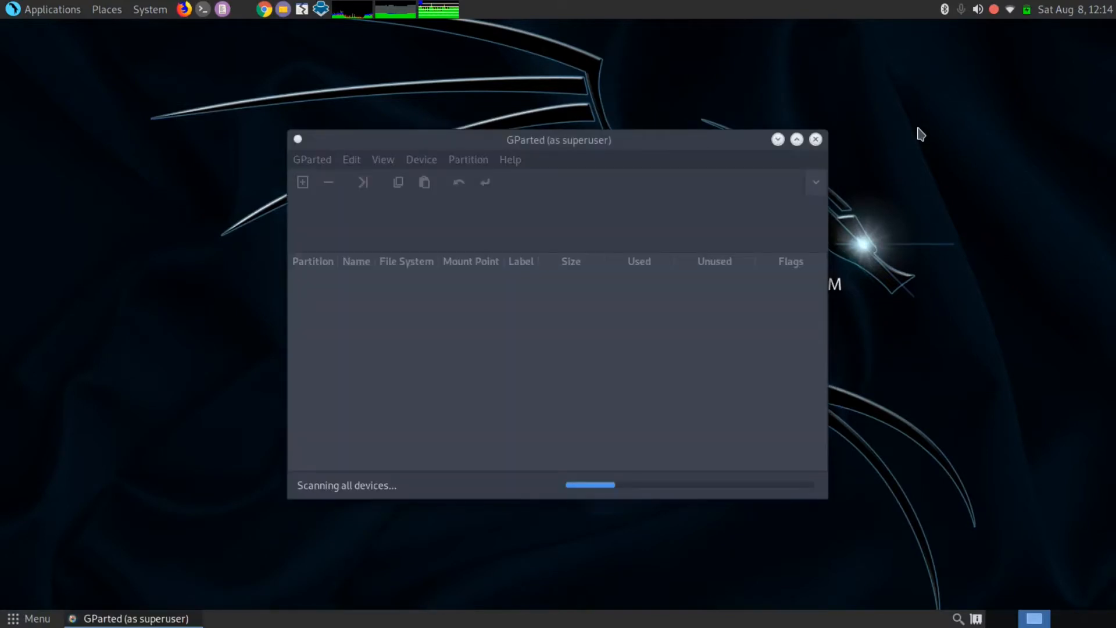
left_click(796, 140)
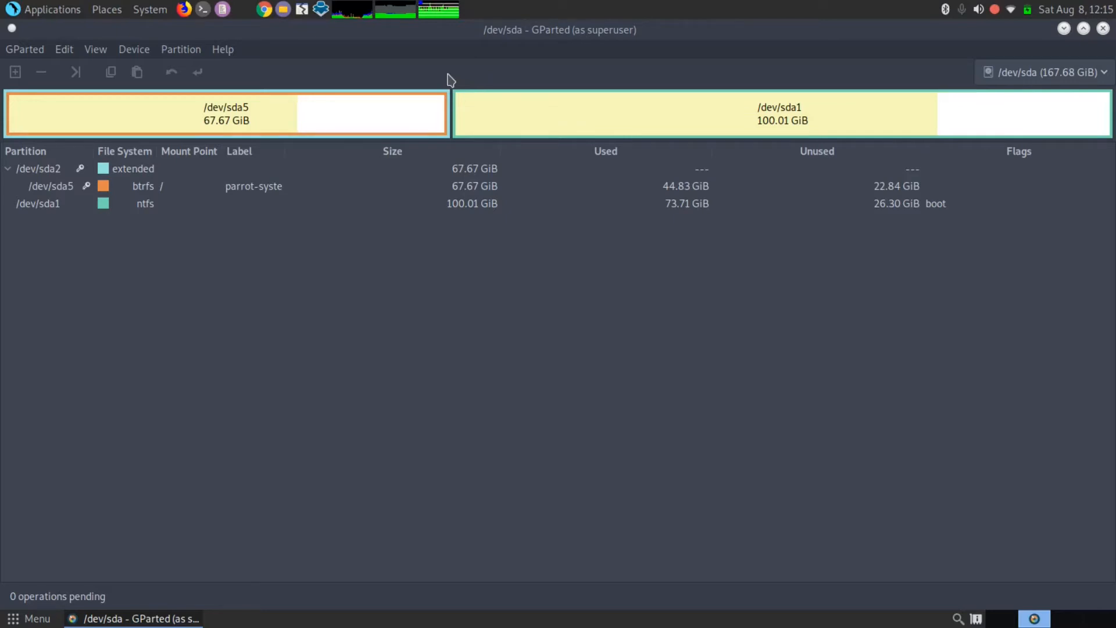
Switch the displayed disk to /dev/sdb (1.84 GiB)
left_click(1044, 72)
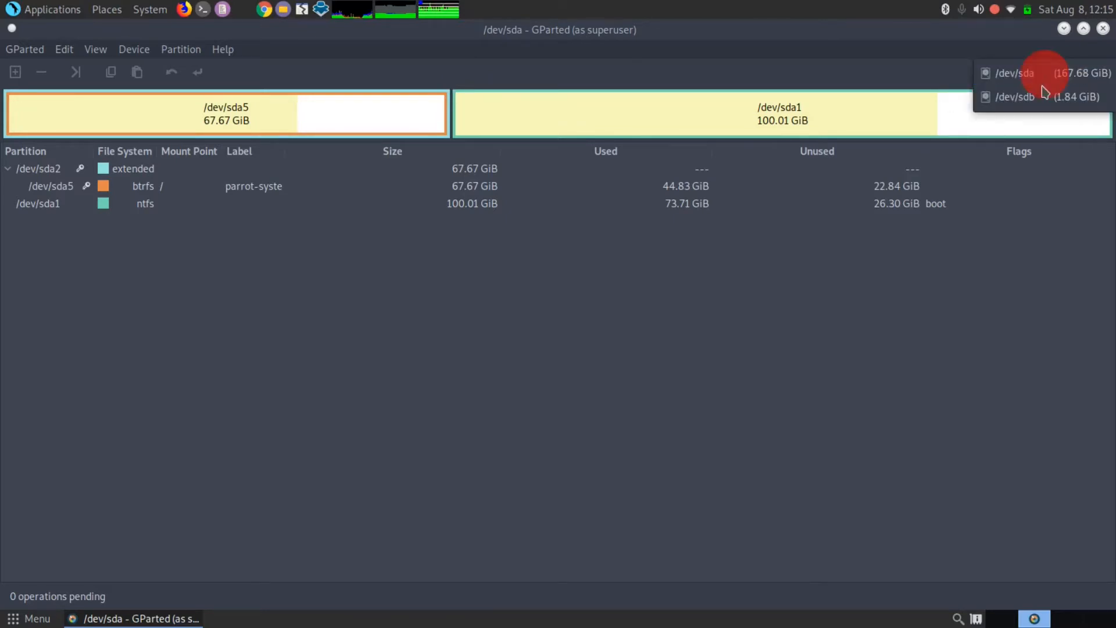
left_click(1023, 96)
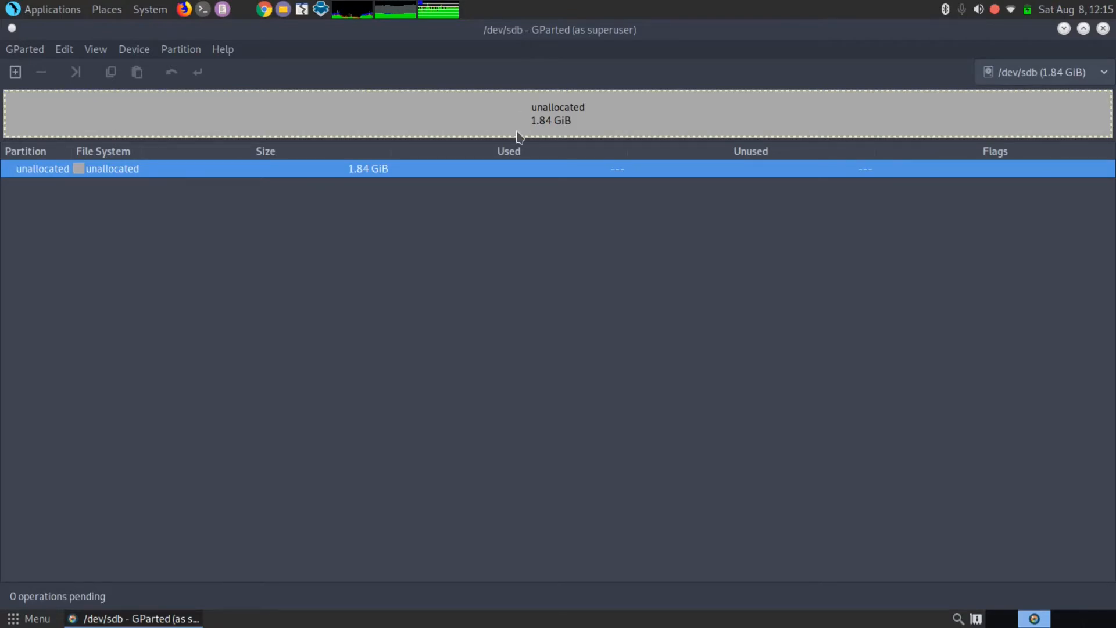
left_click(134, 49)
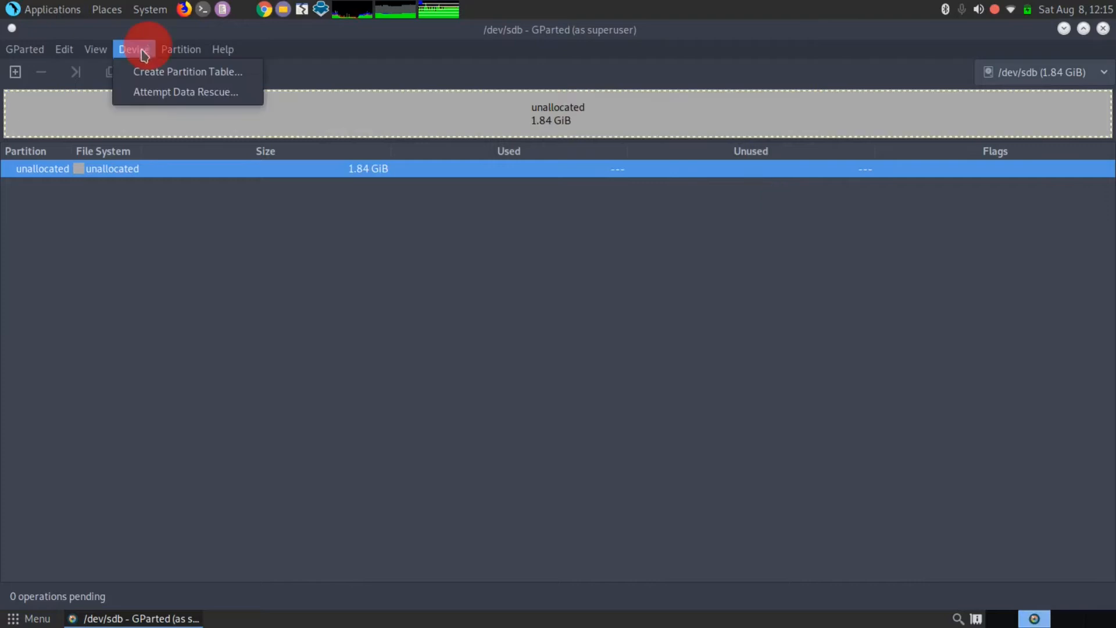
key("Escape")
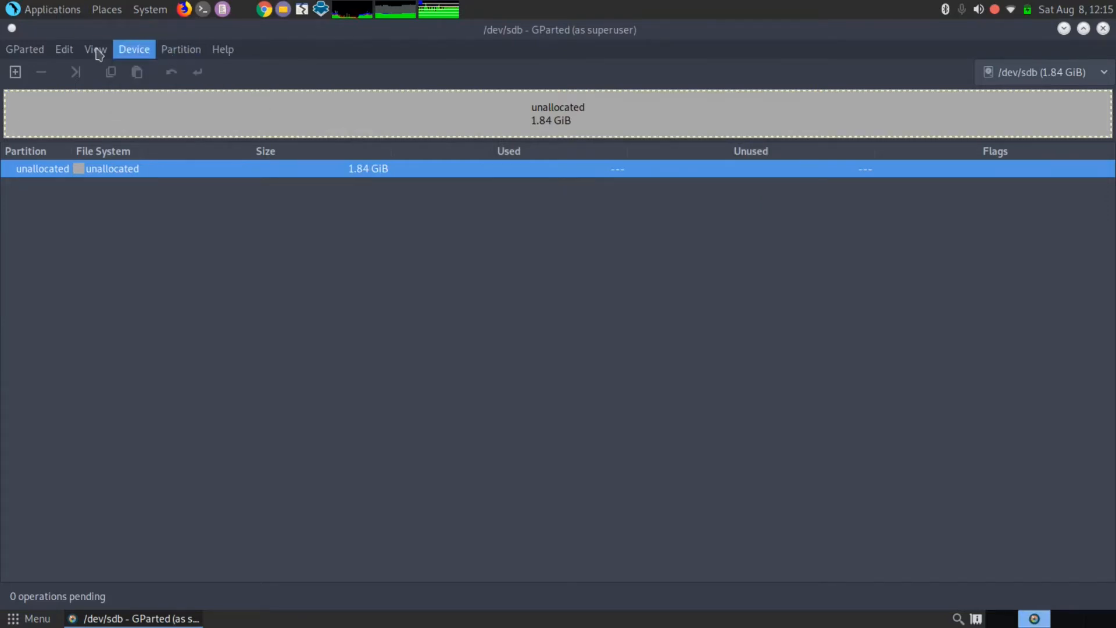
Create a new partition table of type gpt on /dev/sdb
left_click(136, 50)
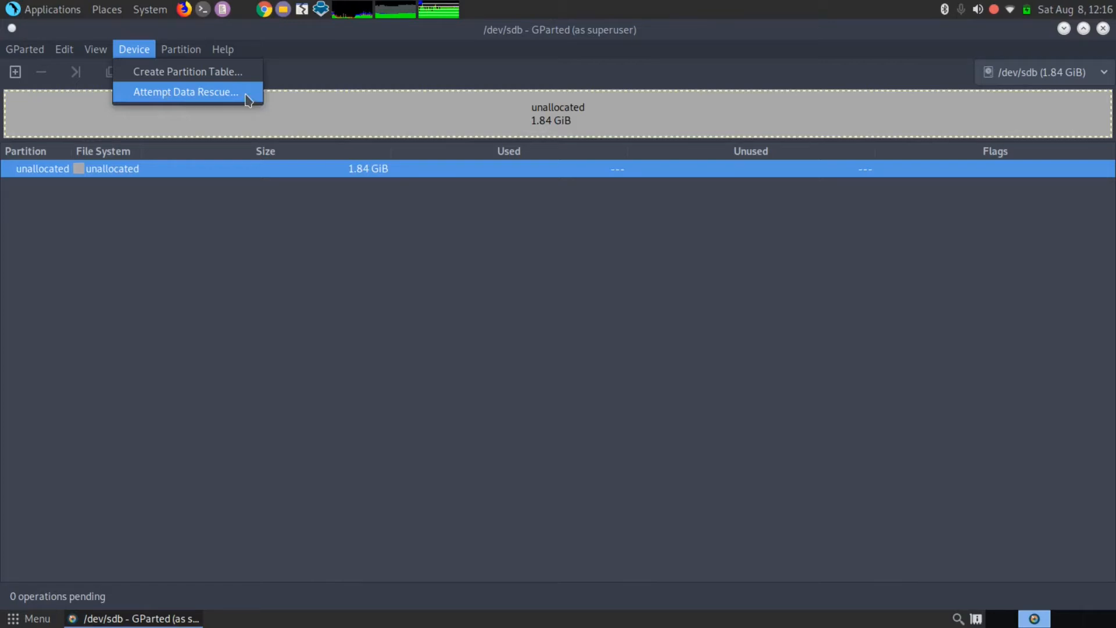
left_click(218, 72)
left_click_drag(573, 293, 589, 154)
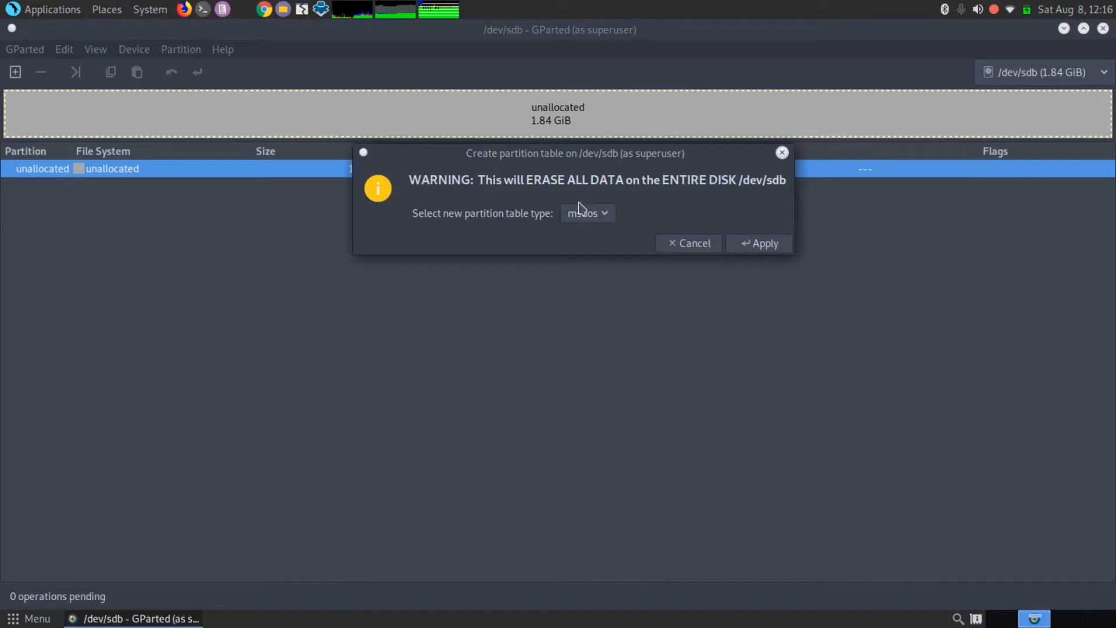
left_click(593, 215)
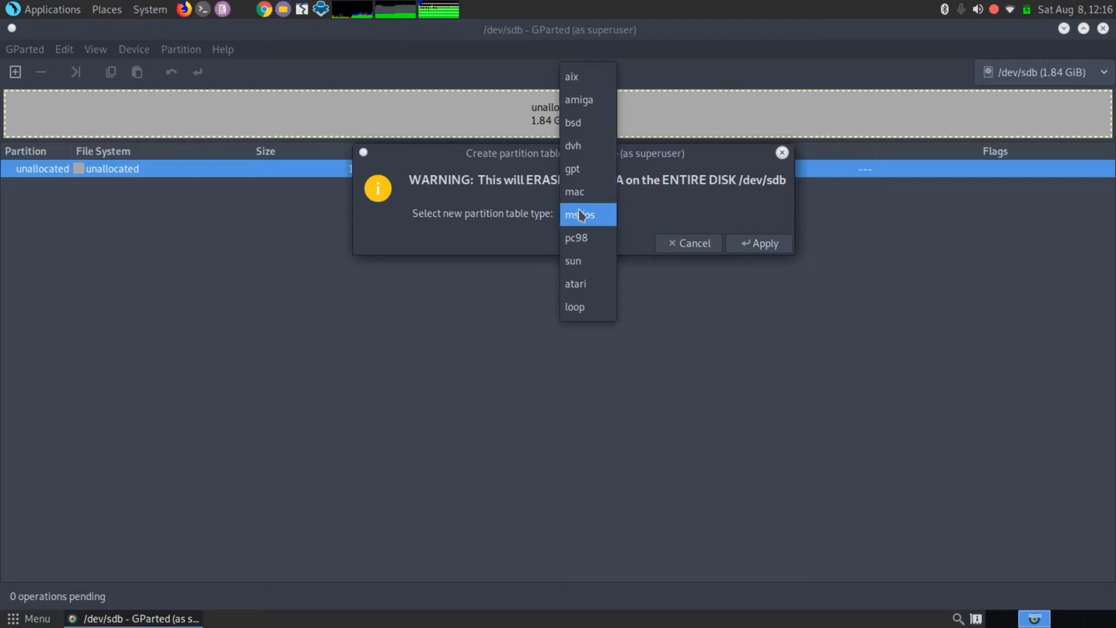
left_click(570, 170)
left_click(590, 213)
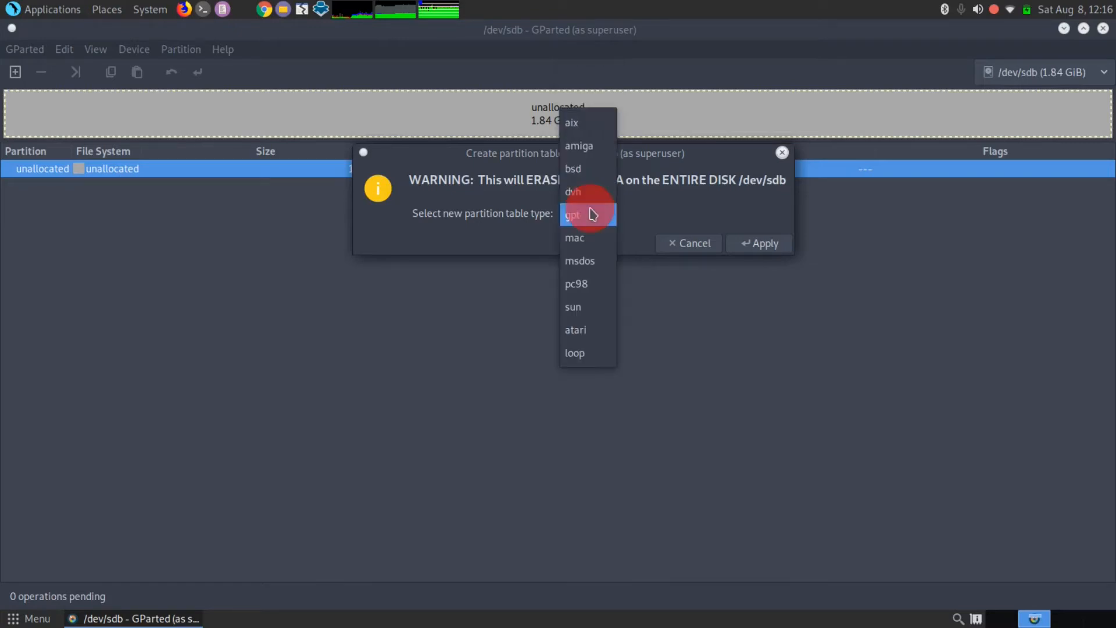
left_click(509, 218)
left_click(772, 247)
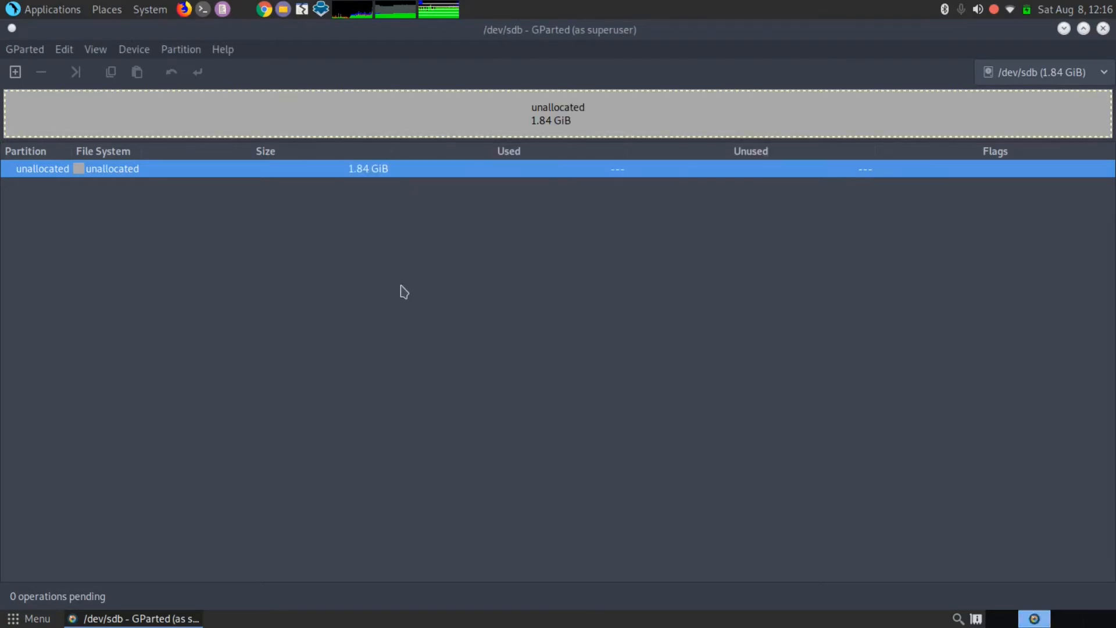
Add a new 971 MiB primary partition with the ntfs file system in the unallocated space, leaving 910 MiB free after it
right_click(464, 110)
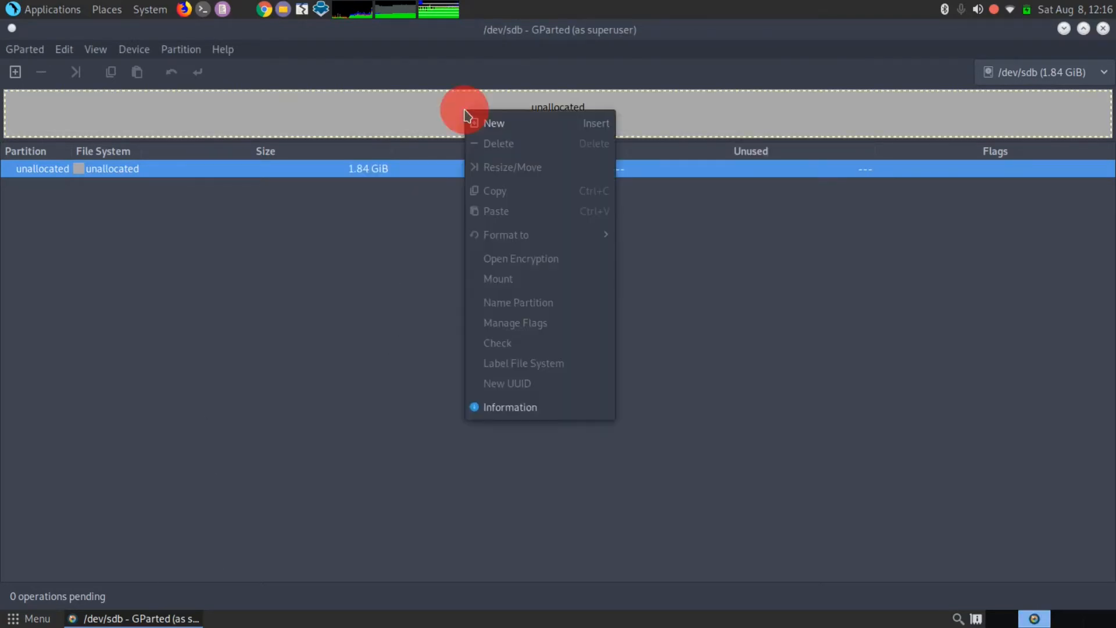
left_click(495, 123)
left_click_drag(565, 243, 534, 177)
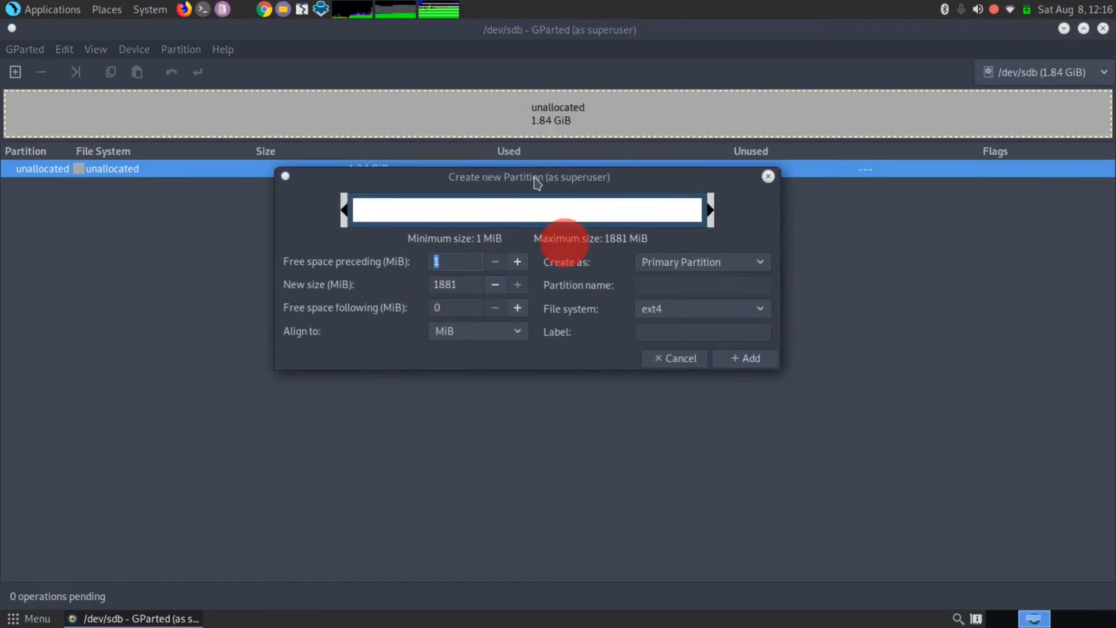
left_click_drag(712, 205, 709, 228)
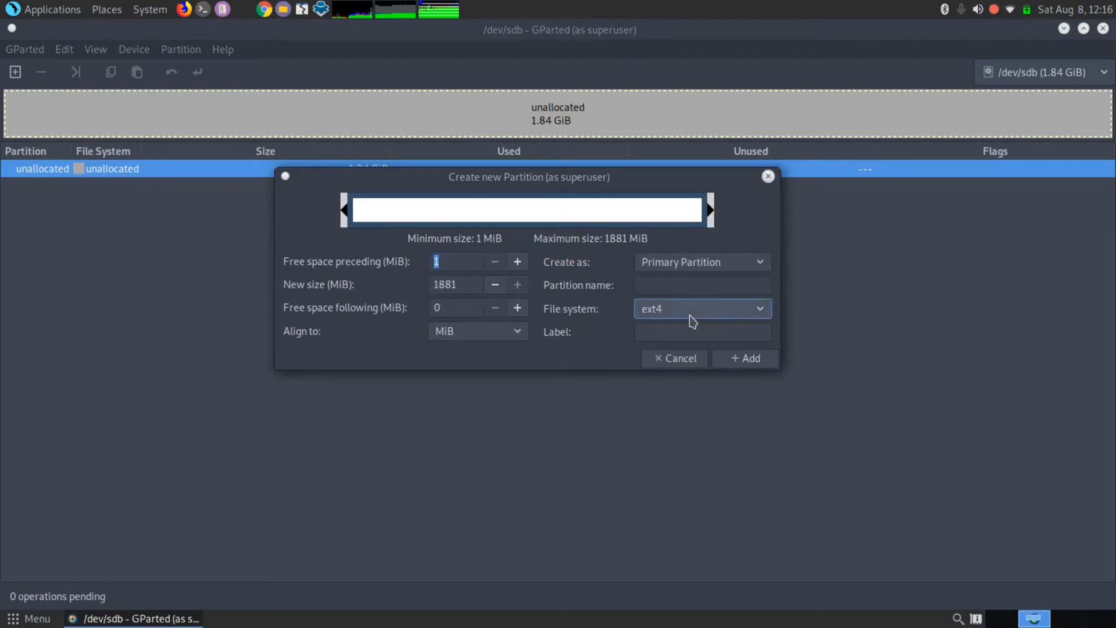
left_click(692, 322)
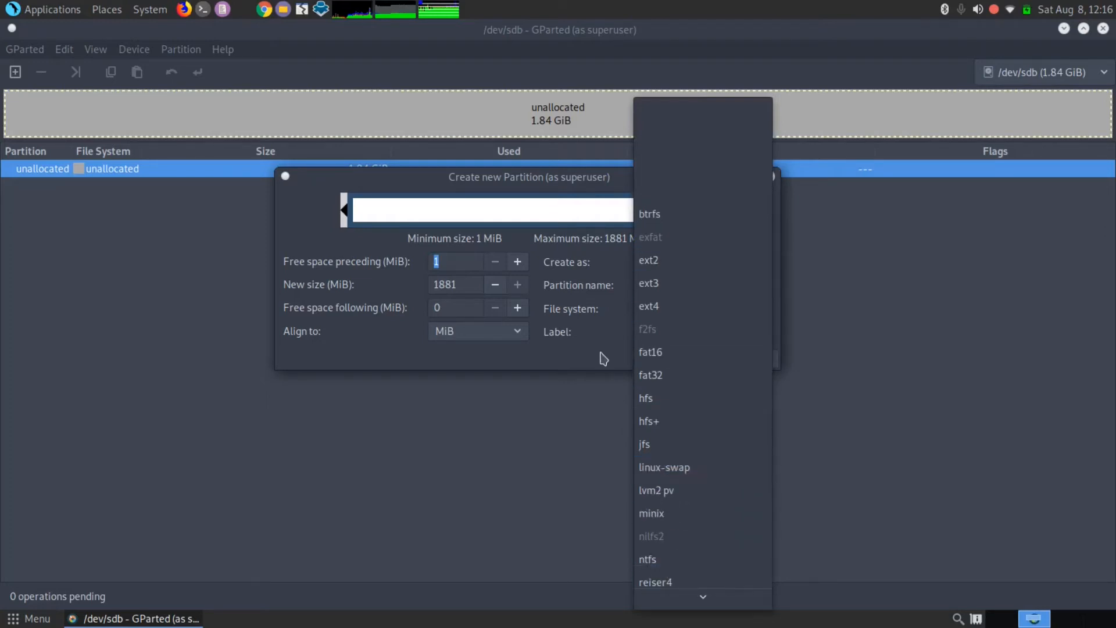
left_click(603, 357)
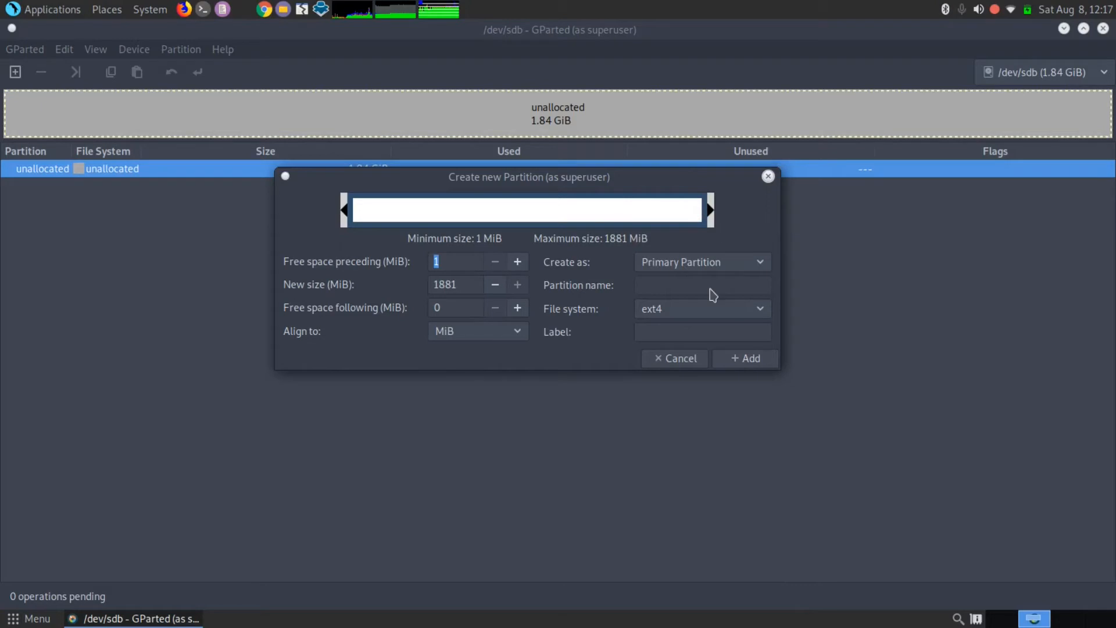
left_click(717, 303)
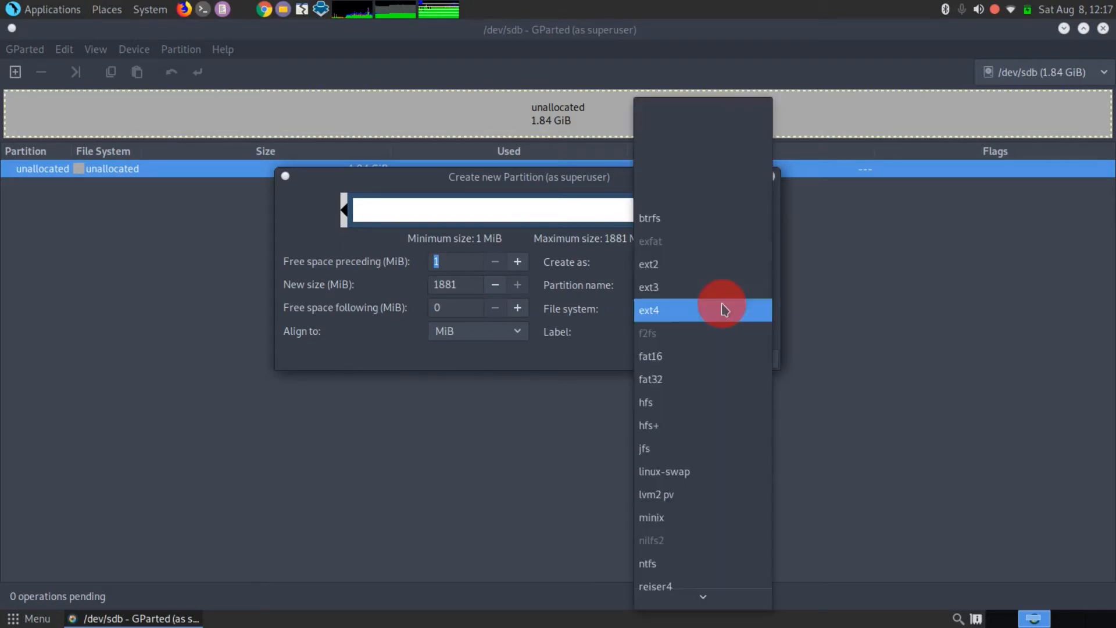
left_click(706, 563)
left_click_drag(711, 209, 538, 209)
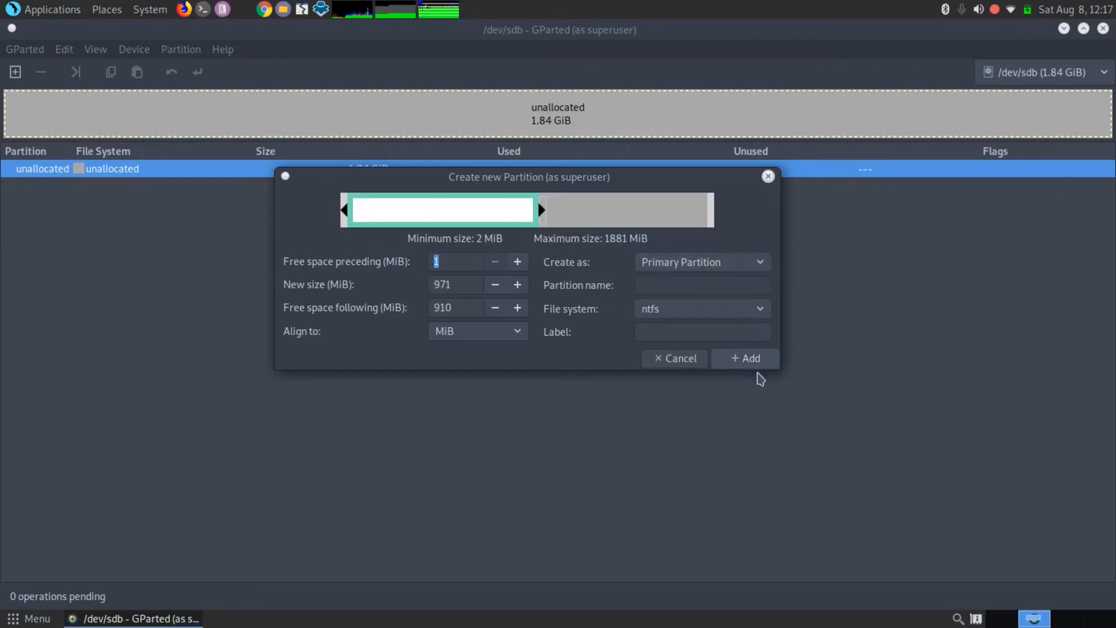
left_click(759, 359)
Add a second primary partition with the ntfs file system using all of the remaining 910 MiB of unallocated space
right_click(766, 115)
left_click(785, 127)
left_click(728, 377)
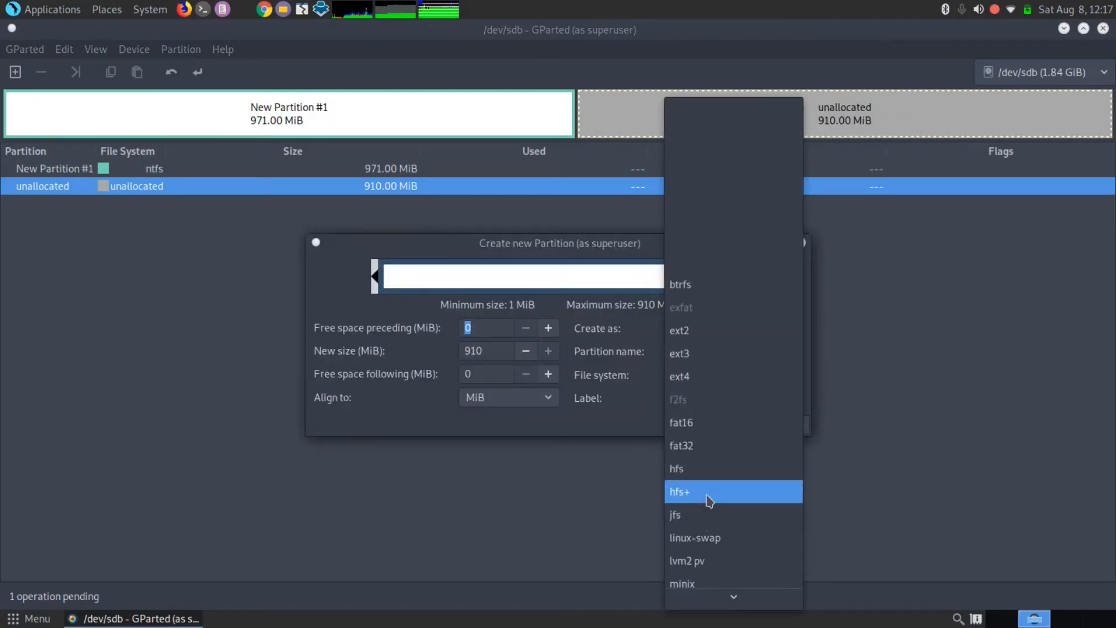
scroll(718, 534, "down", 3)
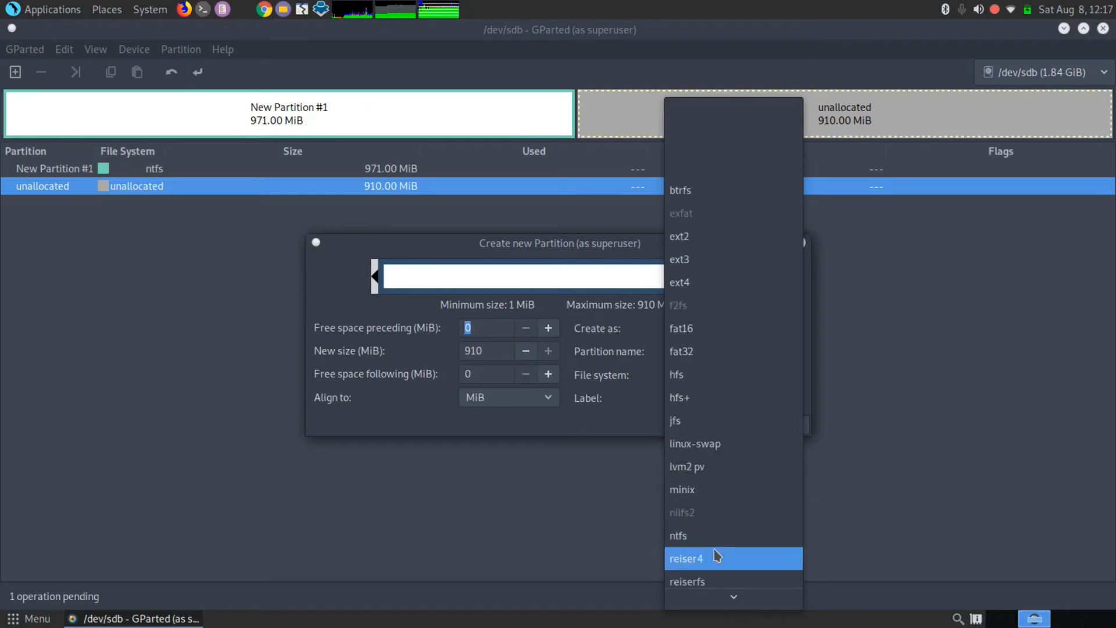
left_click(715, 537)
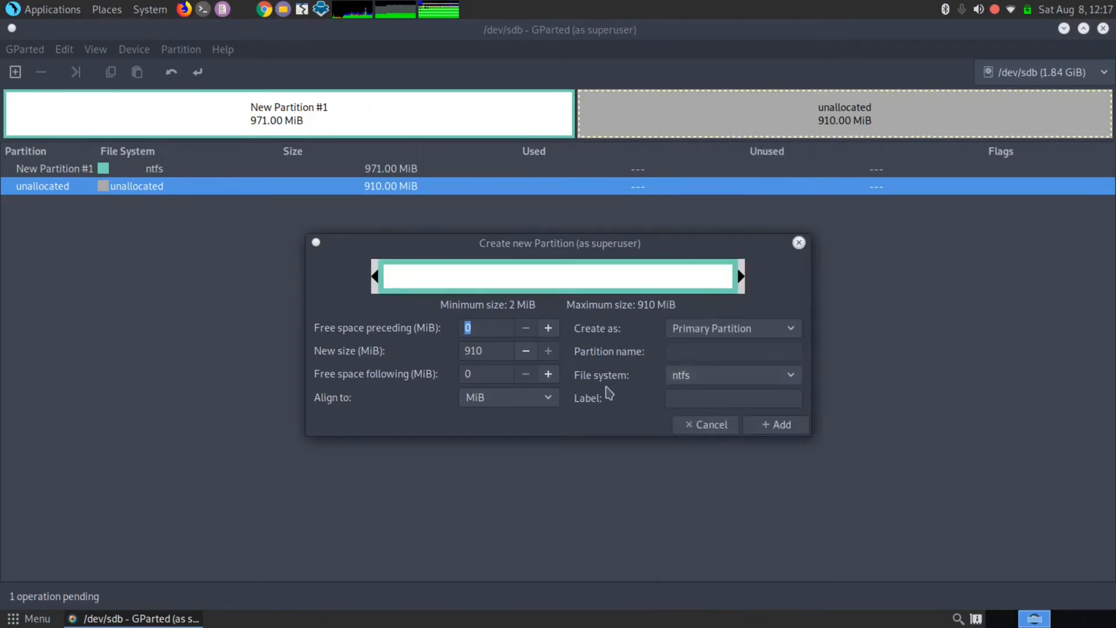
left_click(775, 424)
Apply the pending partition operations to /dev/sdb, expand the operation details, and close the progress dialog
left_click(229, 256)
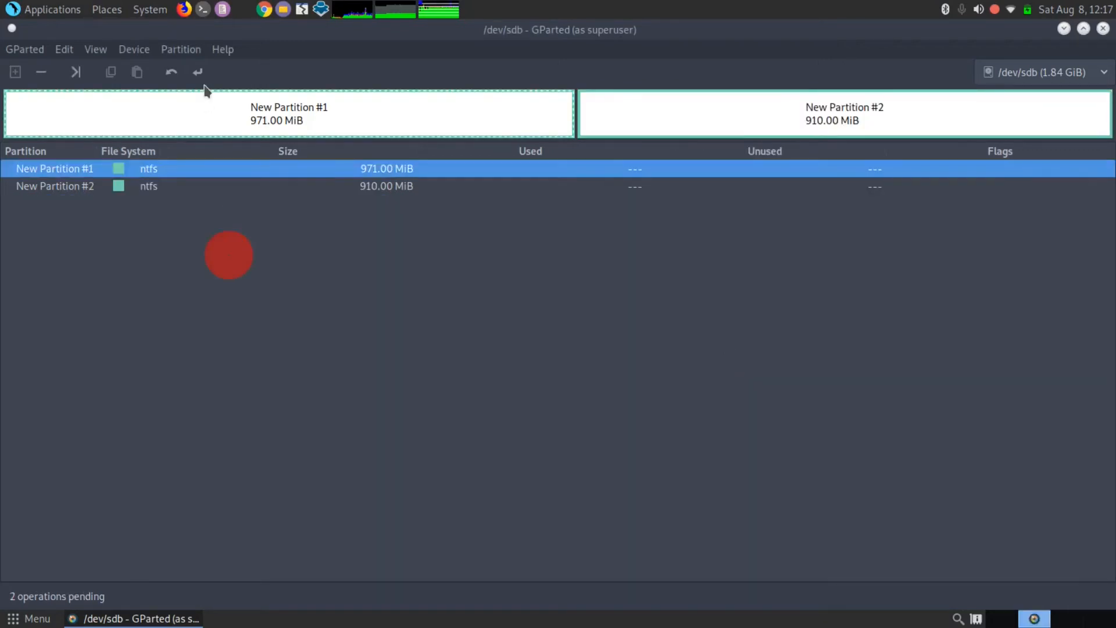
left_click(63, 51)
left_click(124, 112)
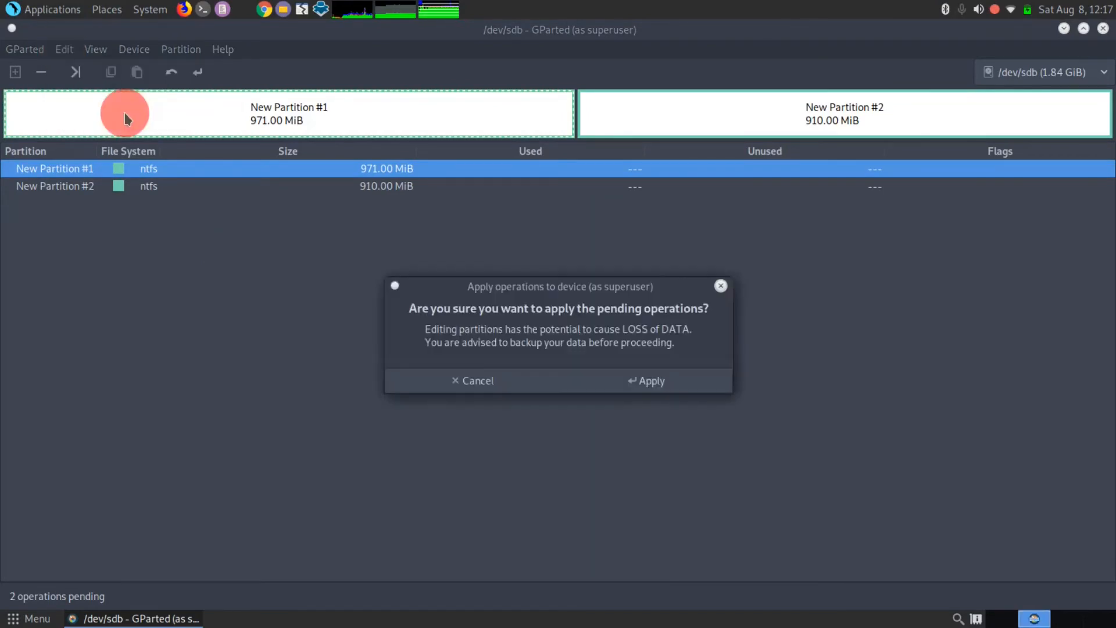
left_click(697, 383)
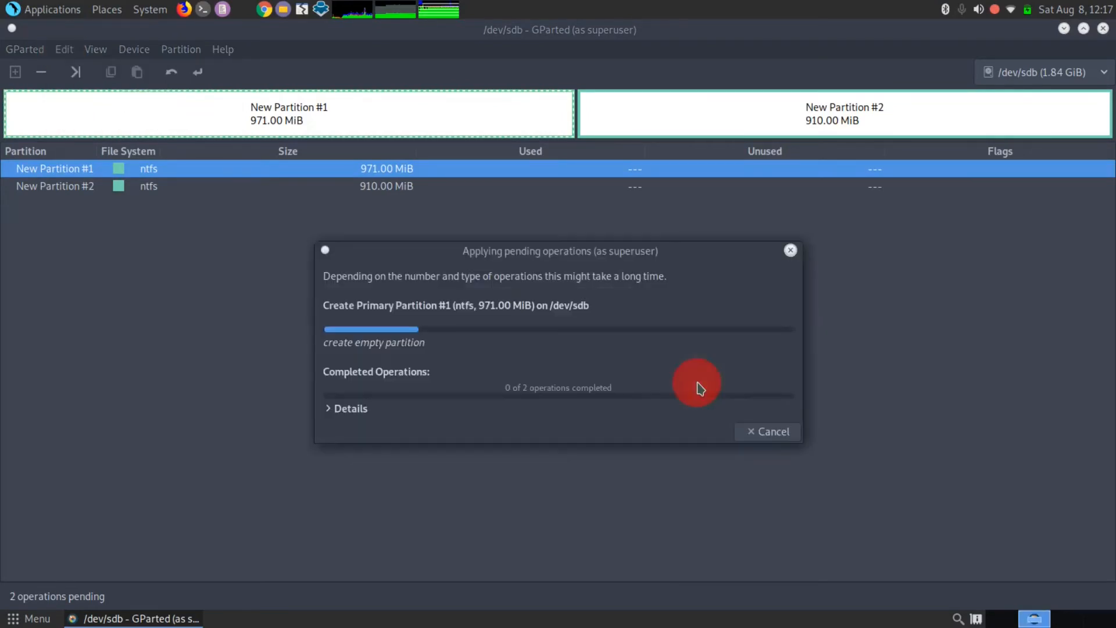
left_click_drag(692, 319, 691, 160)
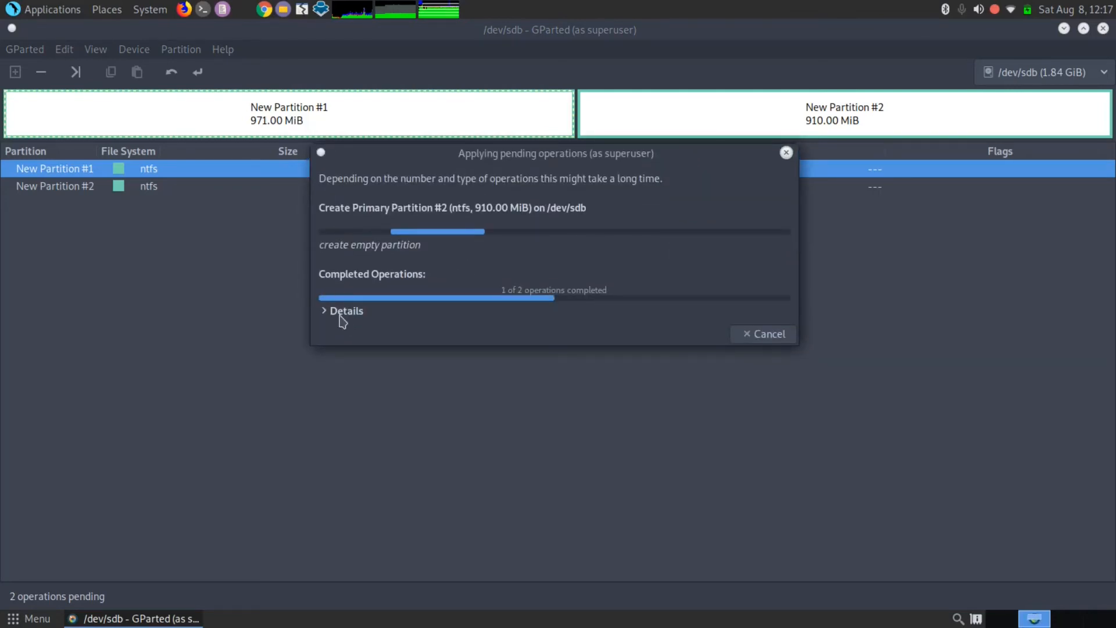
left_click(344, 313)
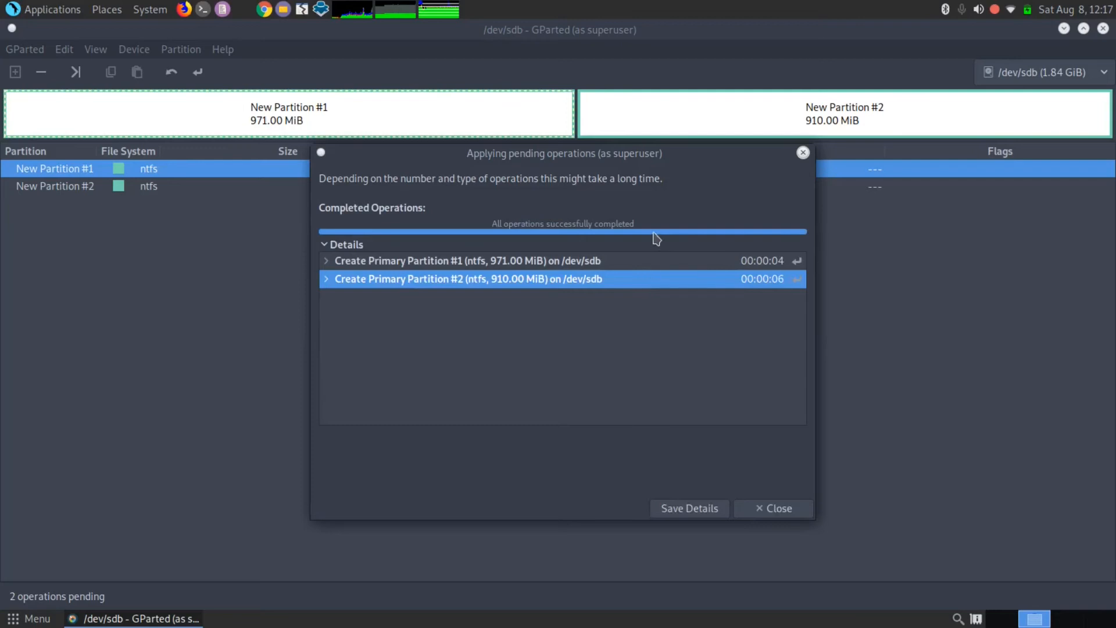
left_click(788, 509)
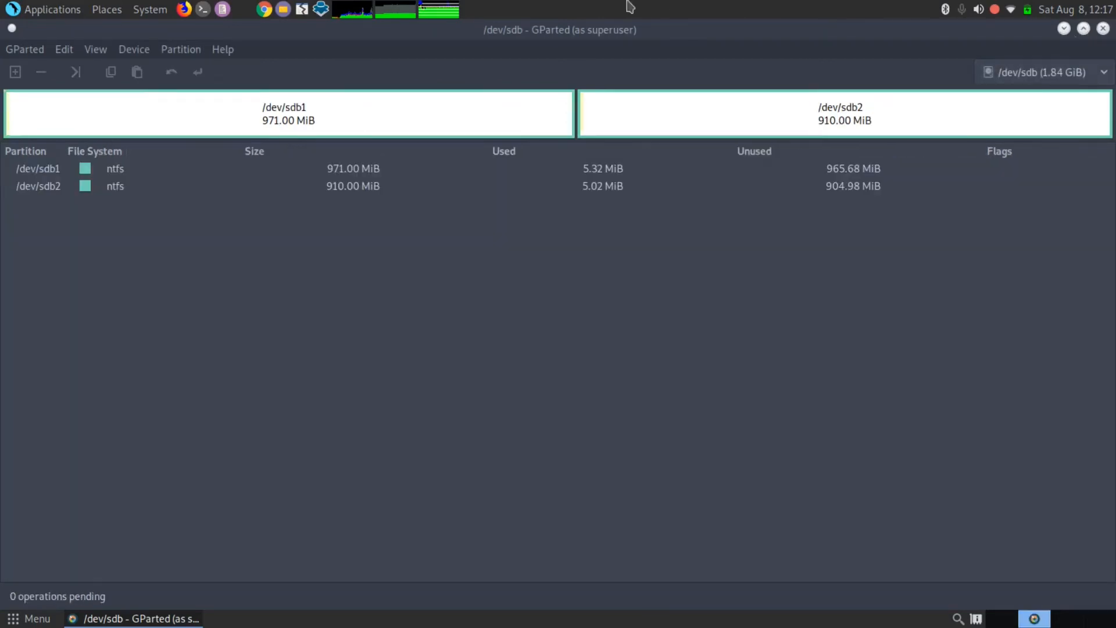
Close GParted and open the new 954 MB volume in the Caja file manager
left_click(1102, 28)
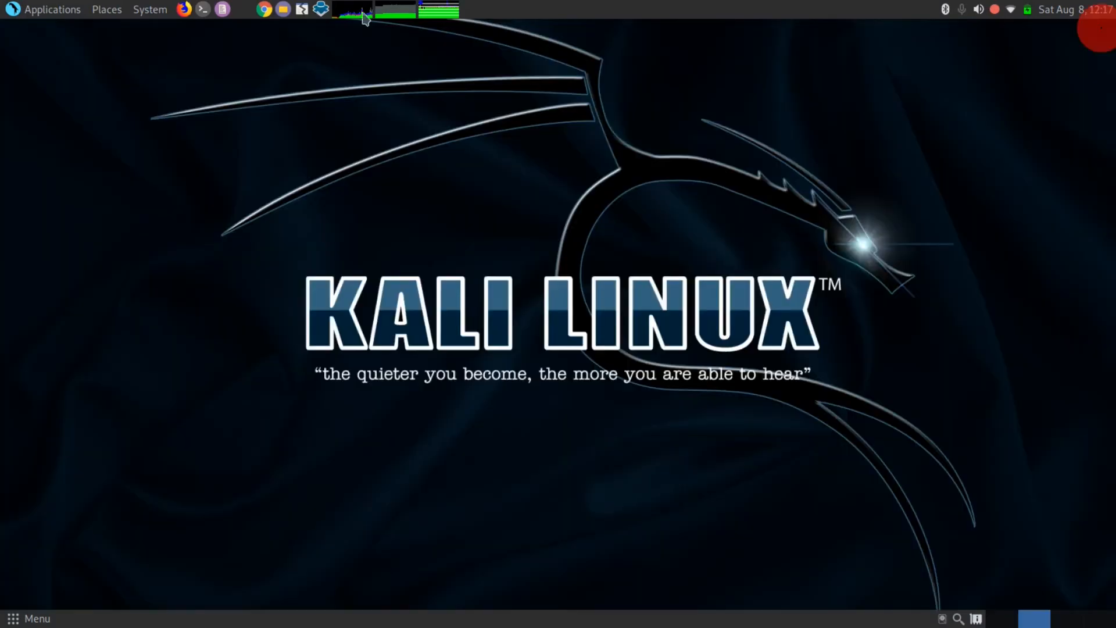
left_click(283, 9)
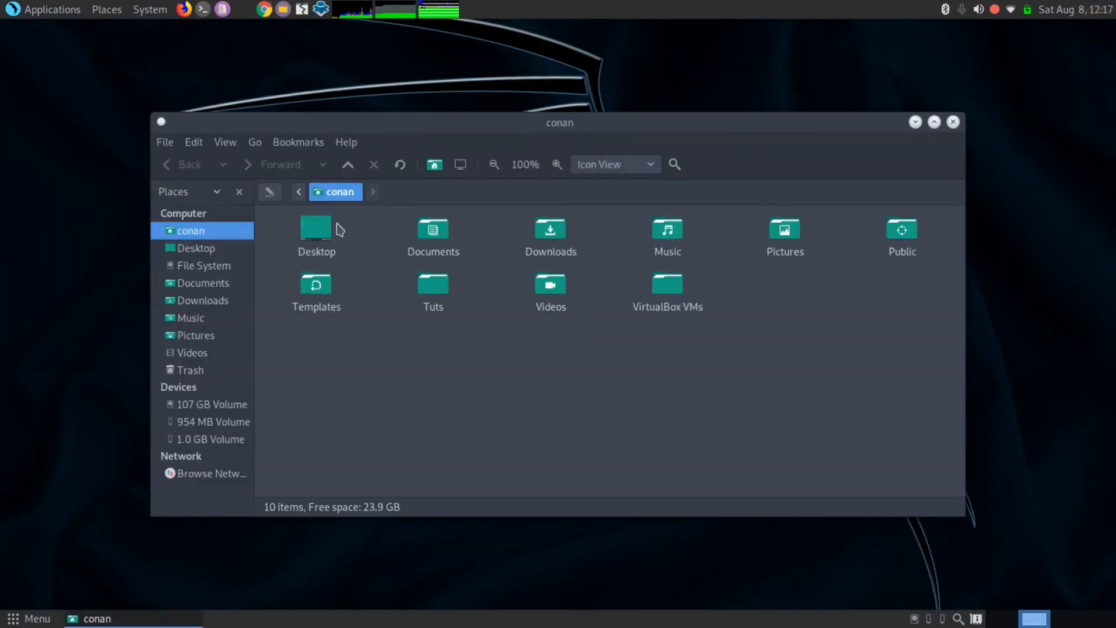
left_click(210, 423)
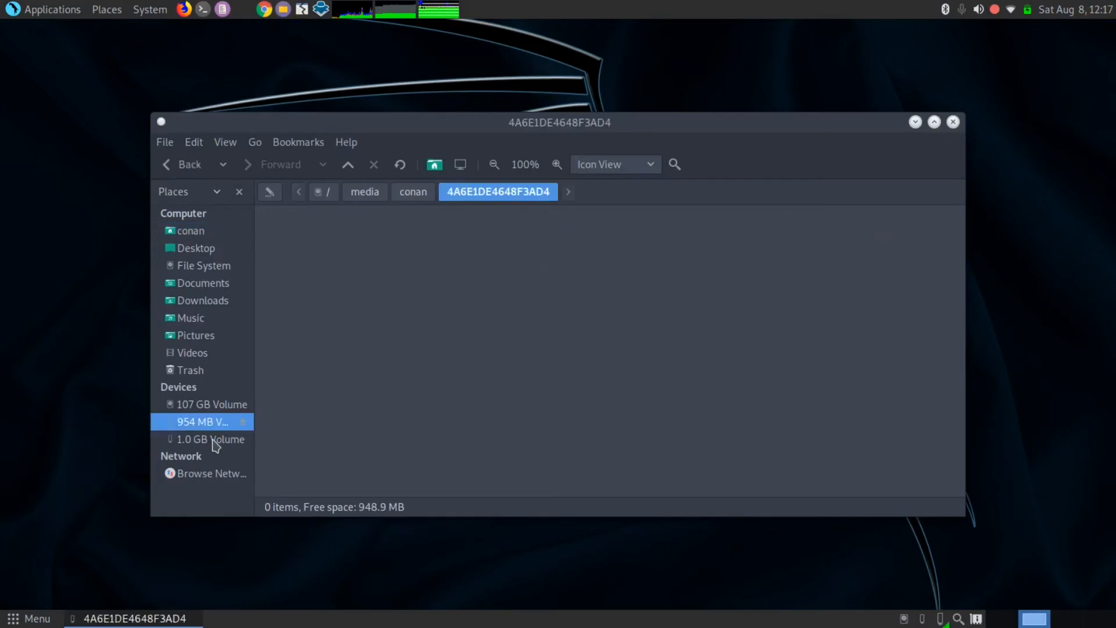
Open the 1.0 GB volume, go to its parent folder under /media, and select both mounted volume folders
left_click(216, 440)
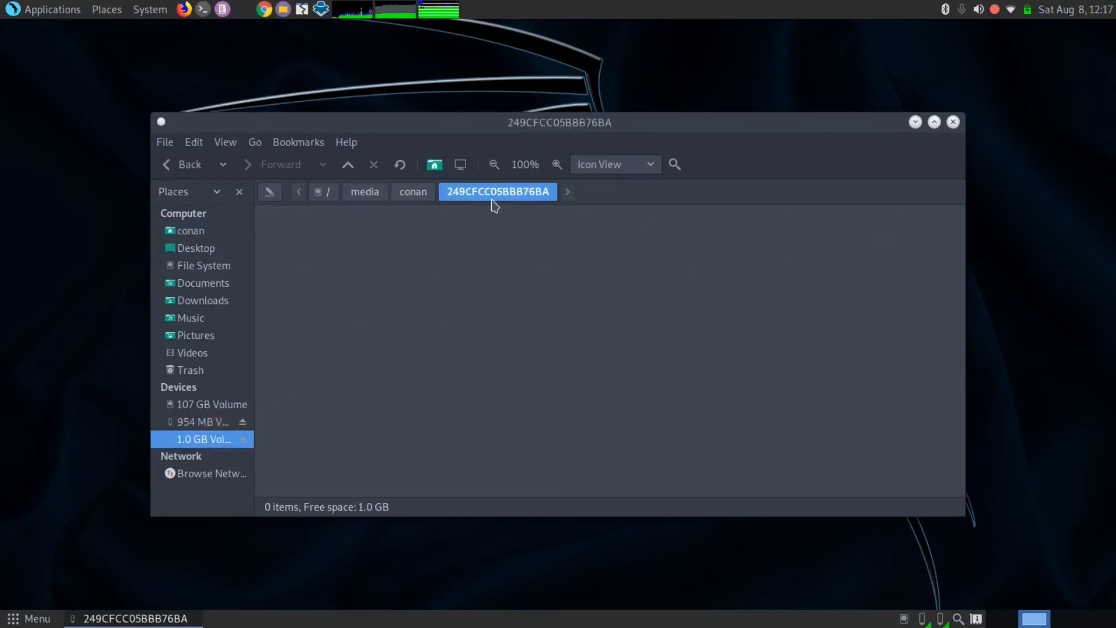
left_click(410, 192)
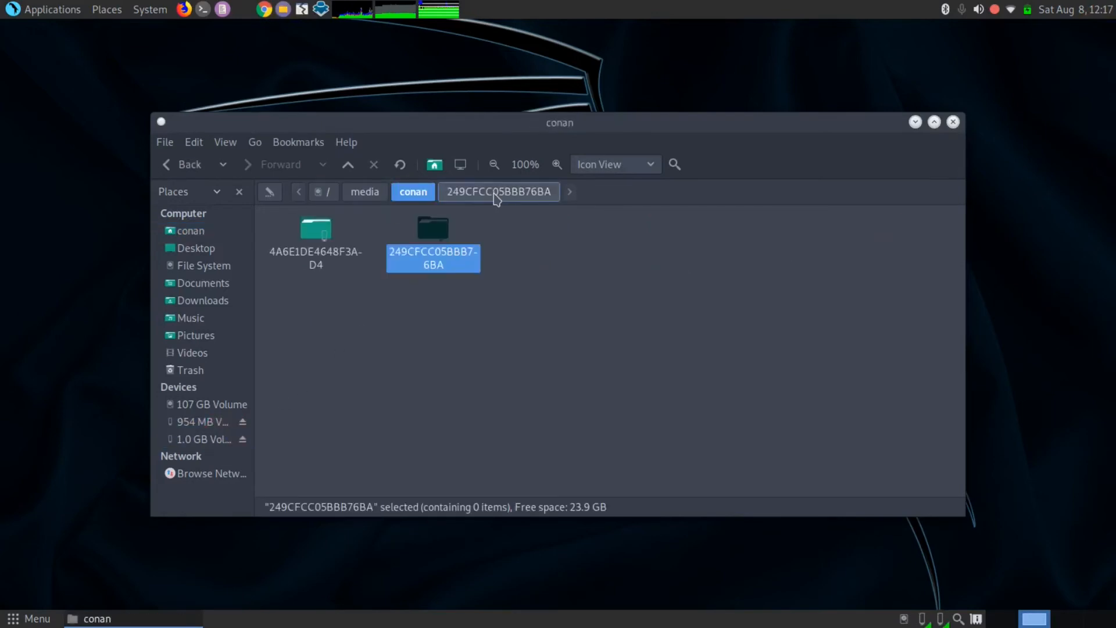
left_click_drag(295, 342, 425, 214)
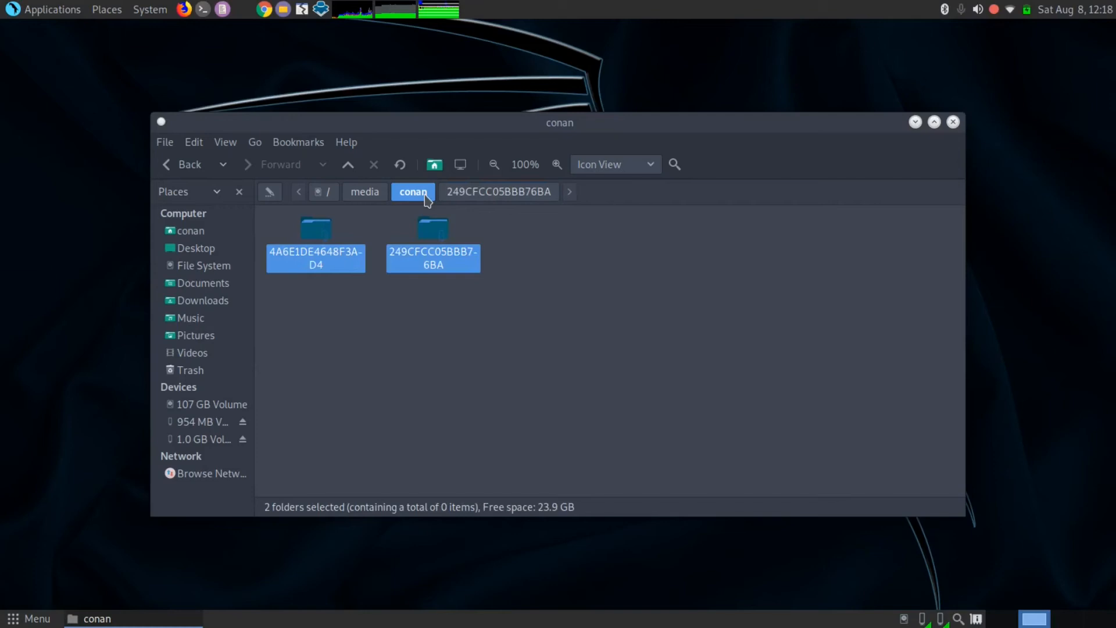
Create a folder named dfd in the 954 MB volume
left_click(183, 429)
right_click(378, 238)
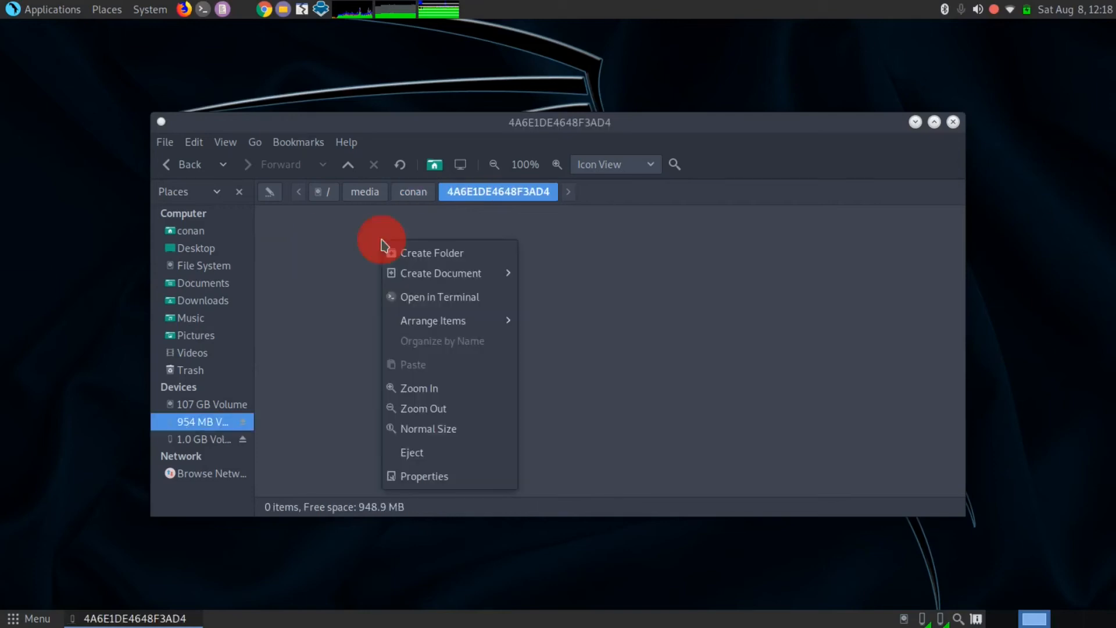
left_click(407, 252)
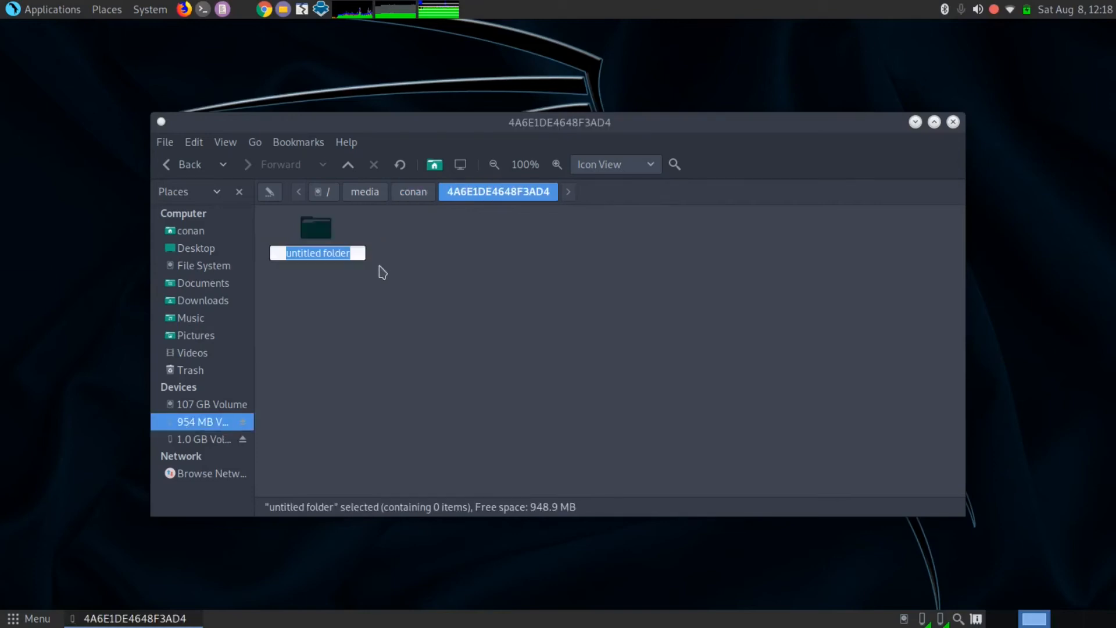
type("154")
key("Return")
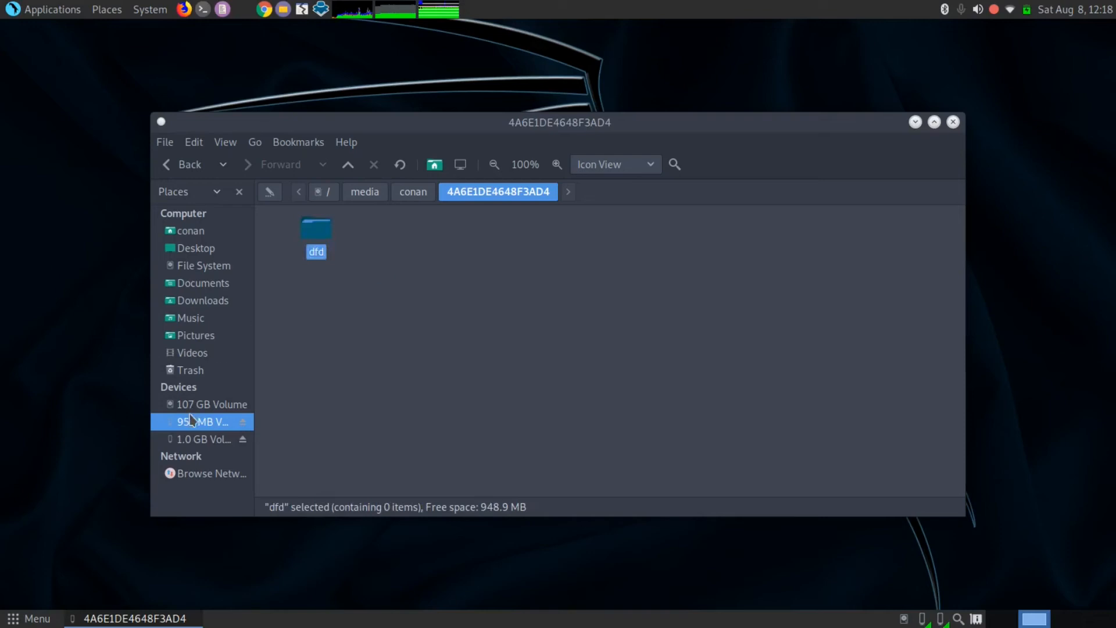
Create a folder named jhkjhk in the 1.0 GB volume
left_click(209, 439)
right_click(314, 349)
left_click(337, 357)
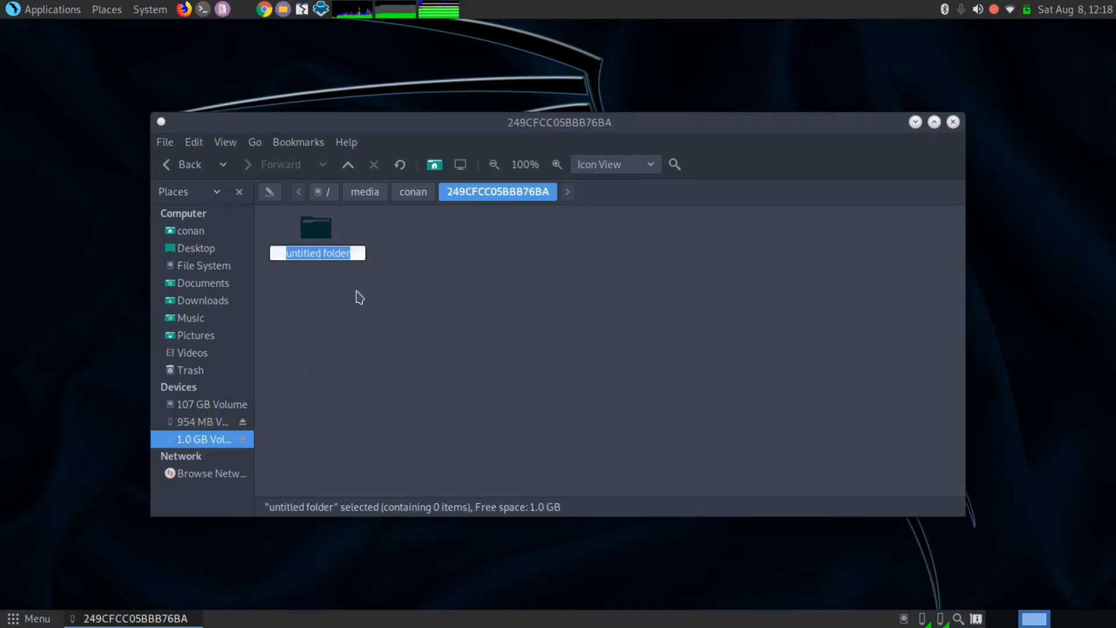
type("jhkjhk")
key("Return")
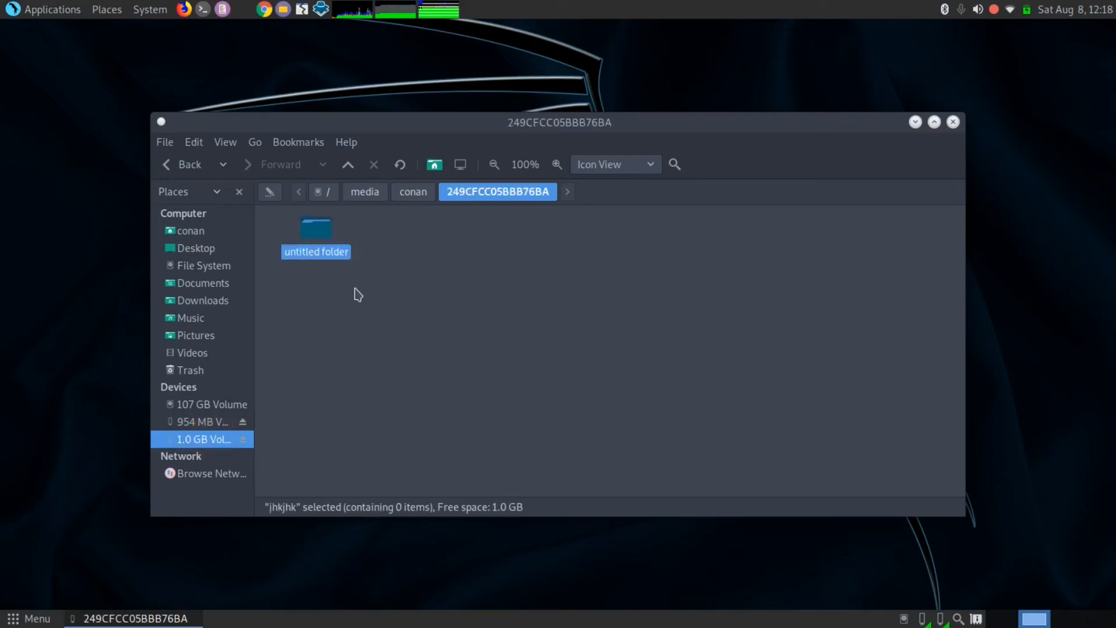
left_click(276, 360)
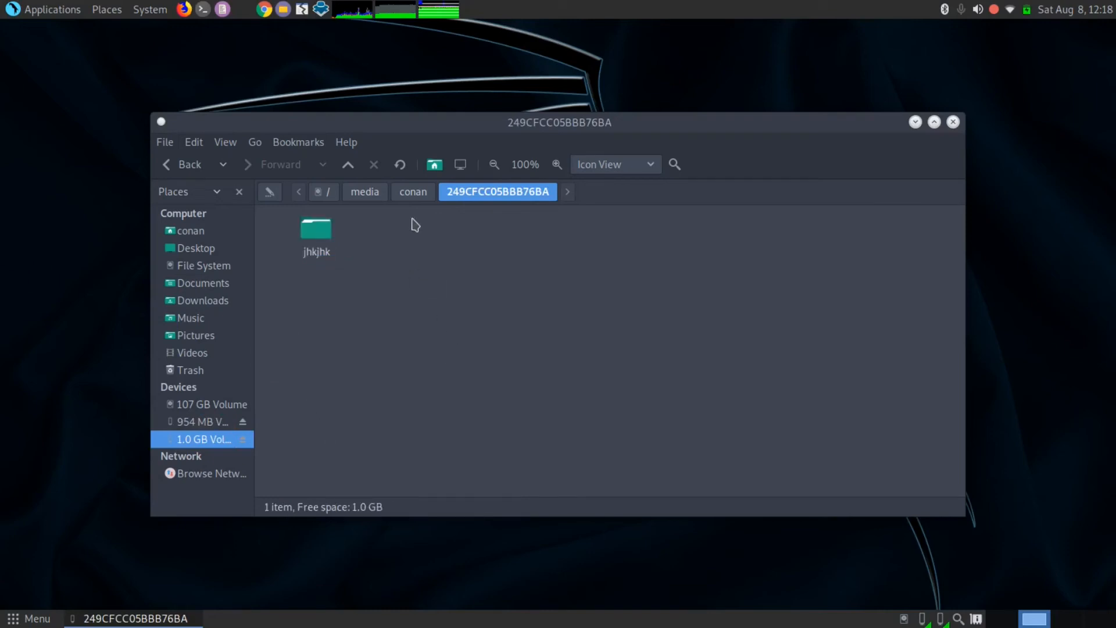
Return to the parent folder of the mounted volumes and eject the USB drive containing the 954 MB and 1.0 GB volumes
left_click(413, 192)
right_click(219, 423)
scroll(267, 493, "down", 2)
left_click(261, 512)
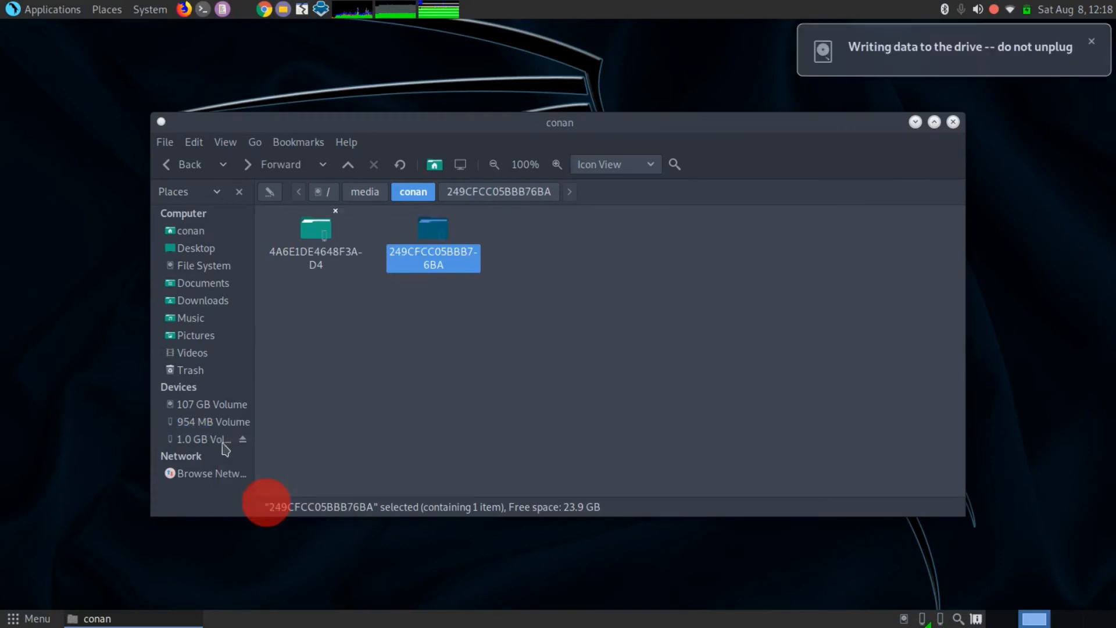
right_click(202, 440)
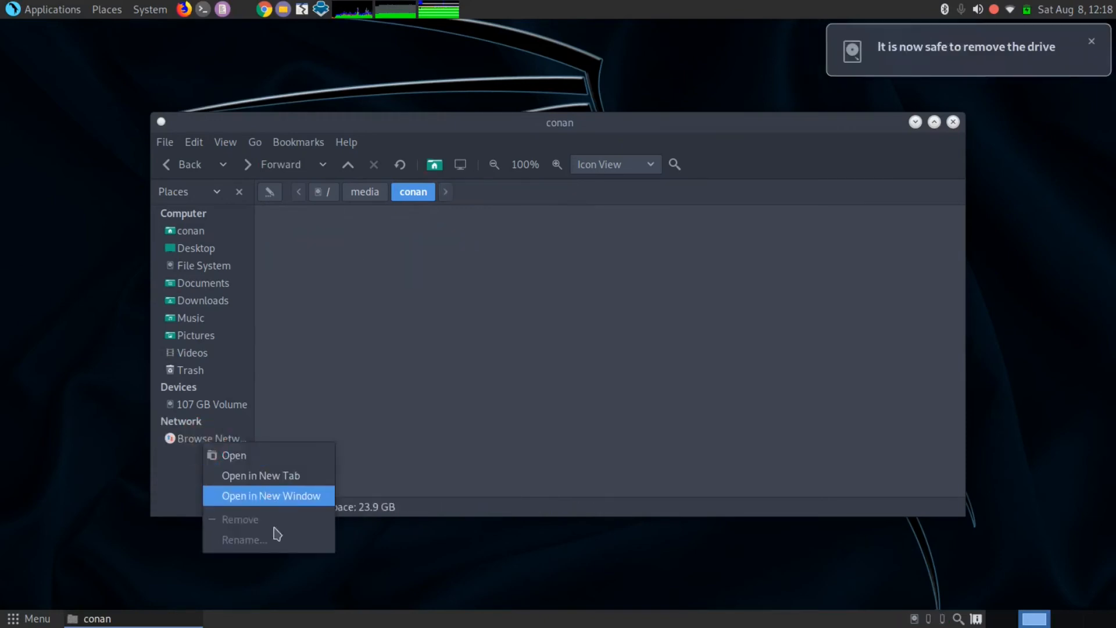
left_click(540, 426)
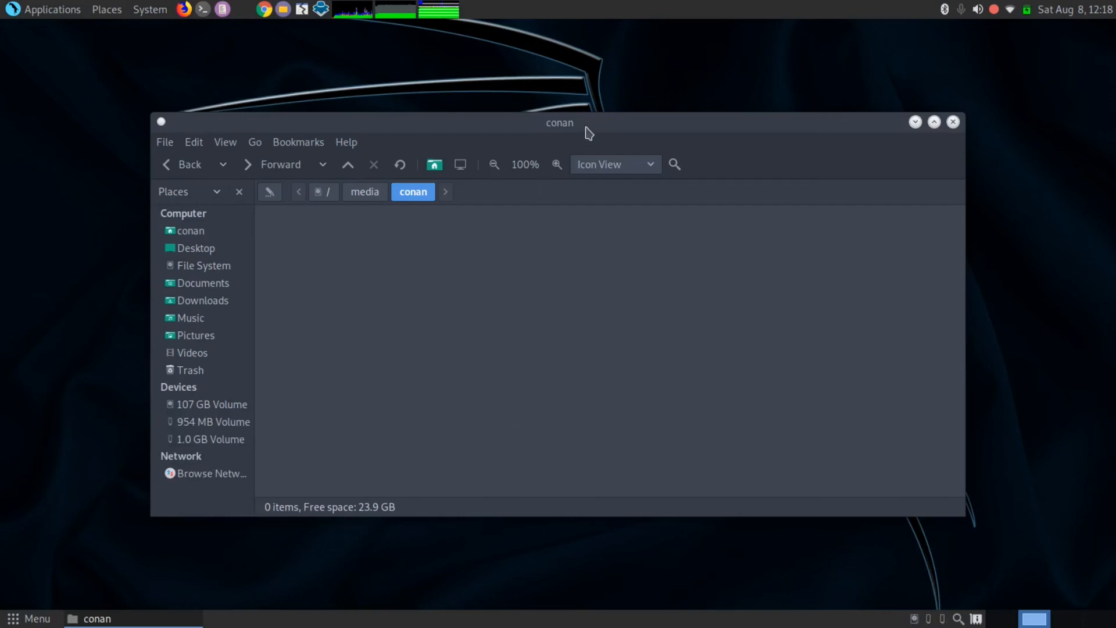
Open the reconnected 954 MB and 1.0 GB volumes in turn and check for the dfd and jhkjhk folders
left_click_drag(587, 127, 582, 108)
left_click(227, 401)
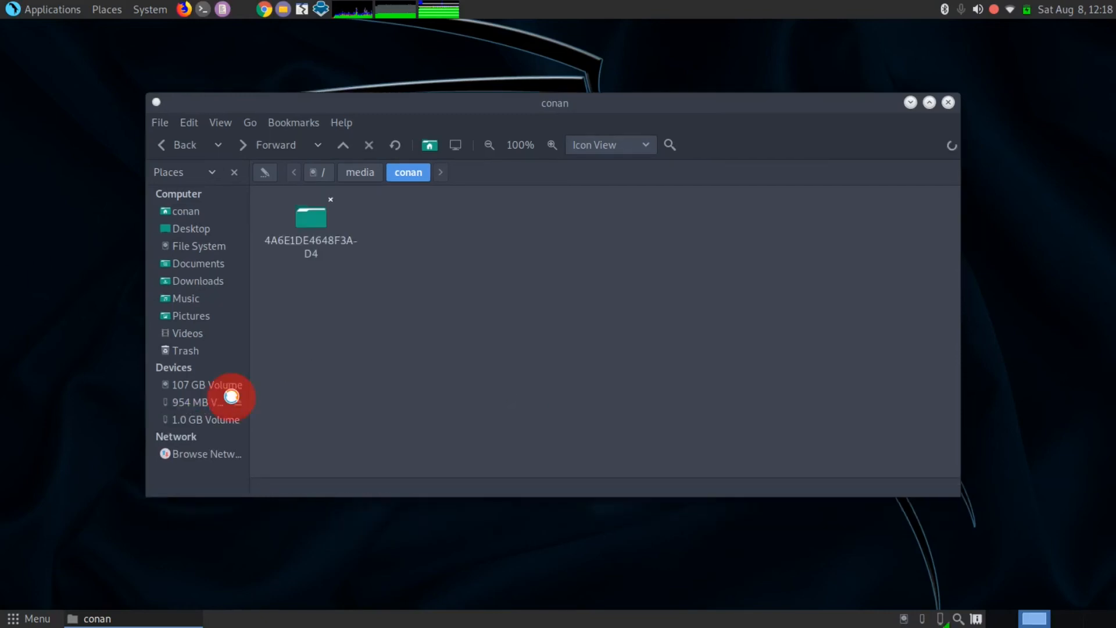
left_click(317, 211)
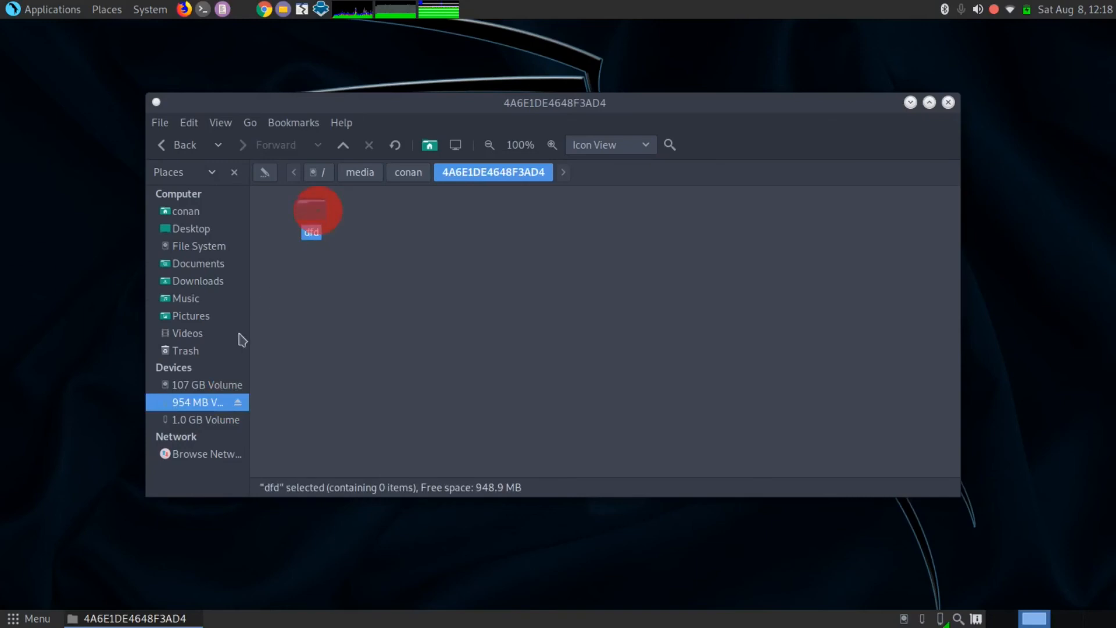
left_click(201, 419)
left_click(311, 212)
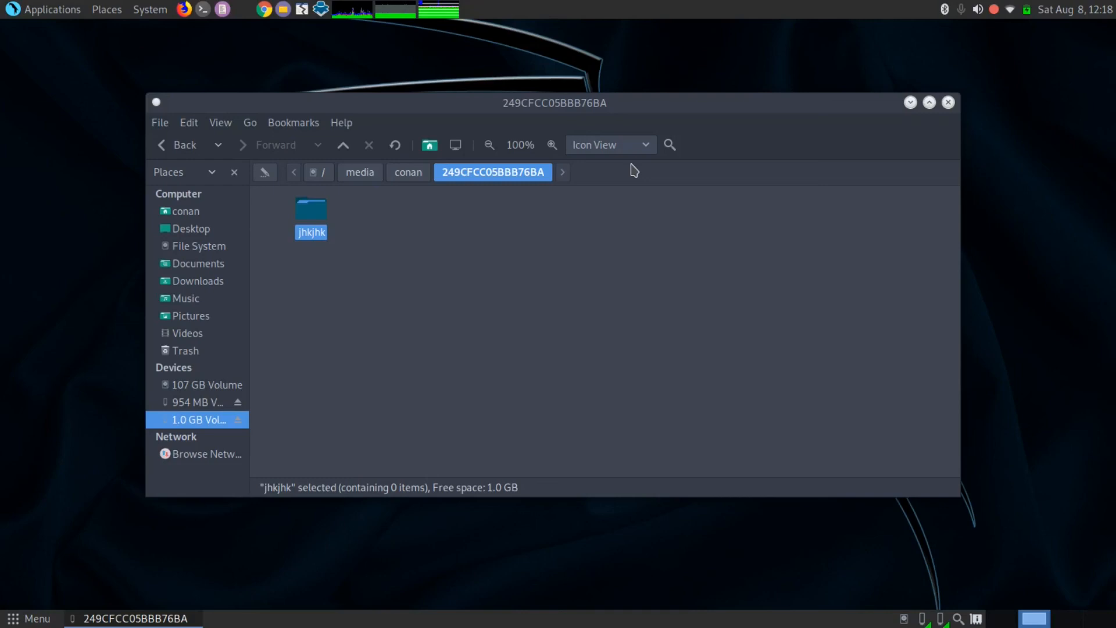
left_click(948, 102)
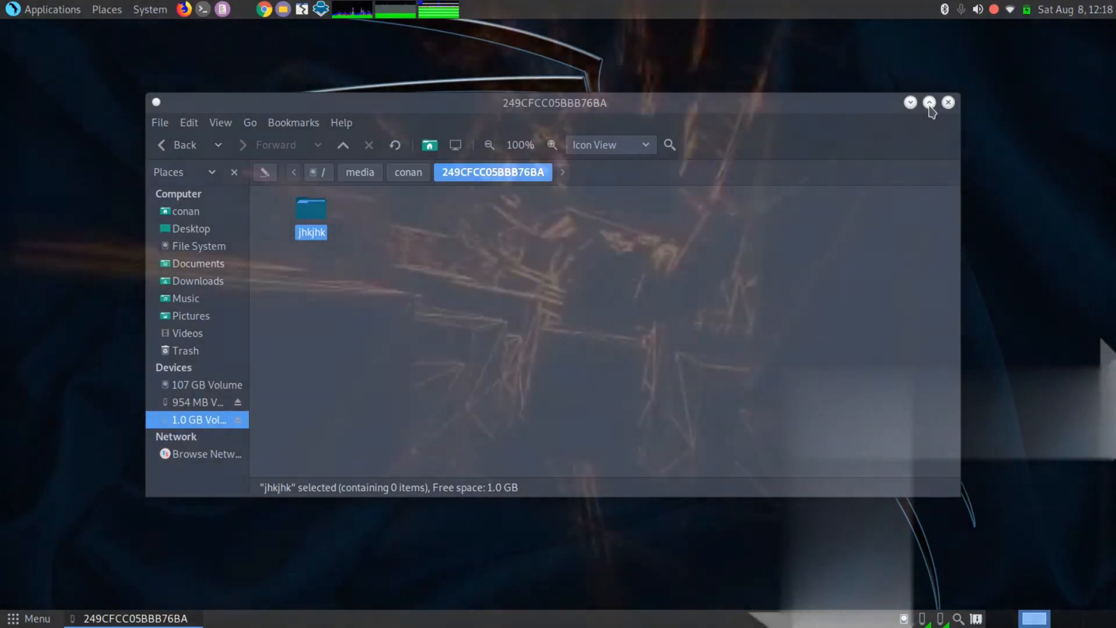